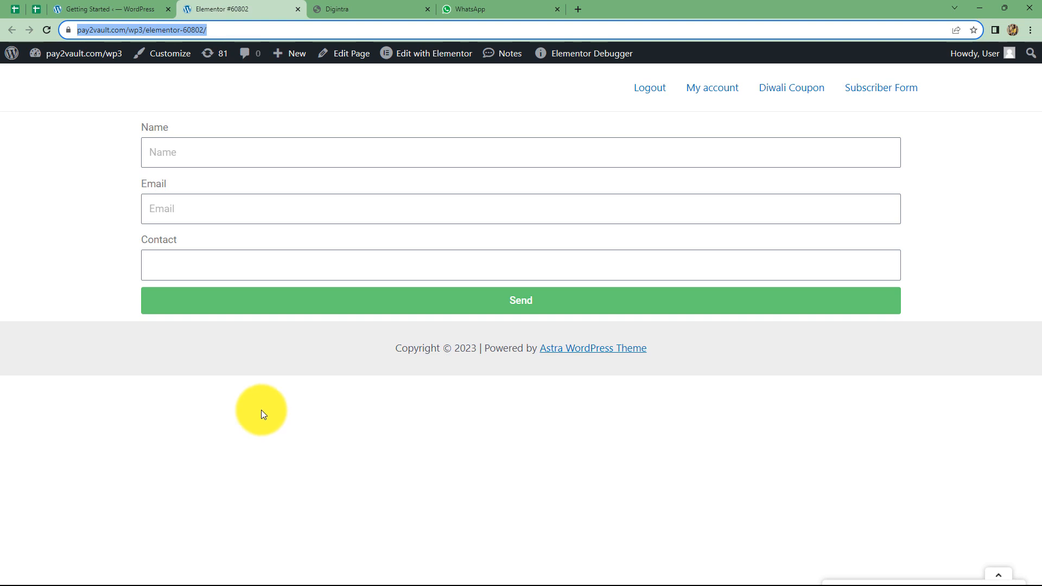
Switch to the WhatsApp chat showing the confirmation message from the form submission
left_click(466, 9)
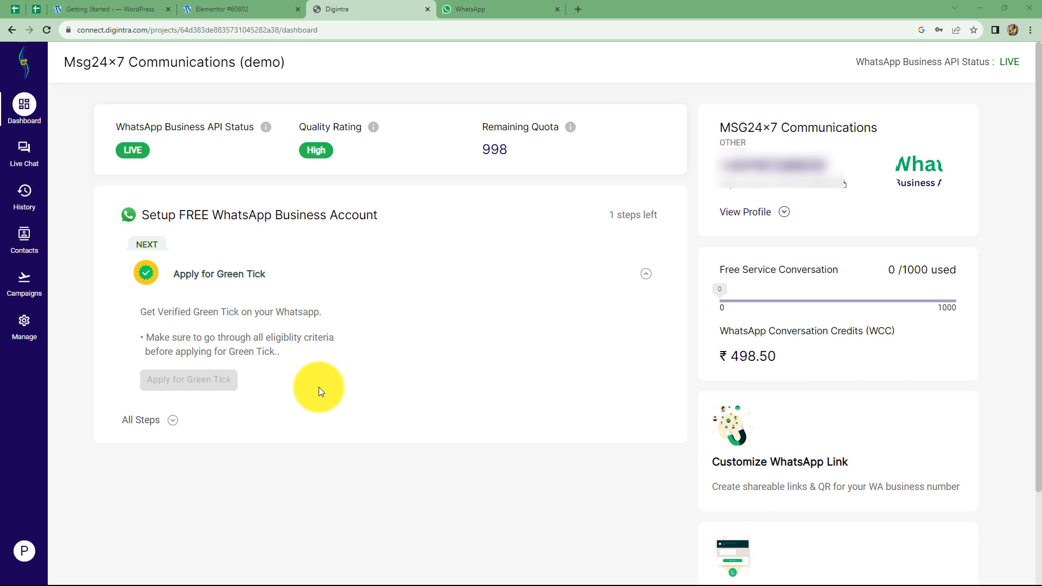
Open pabbly.com/connect in a new tab and sign in to the Pabbly account
left_click(579, 8)
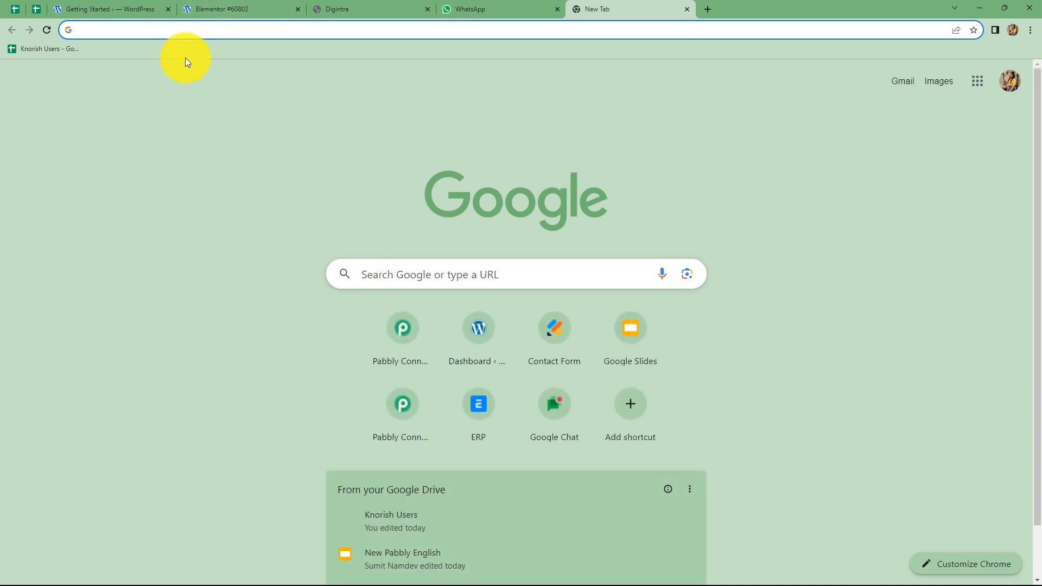
type("pabbly.com/connect/")
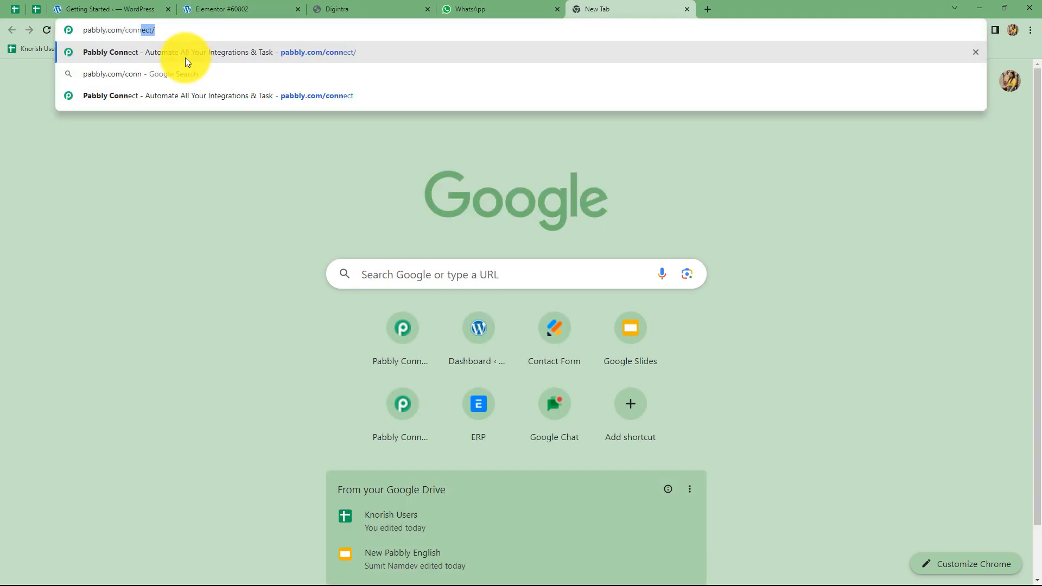
left_click(184, 58)
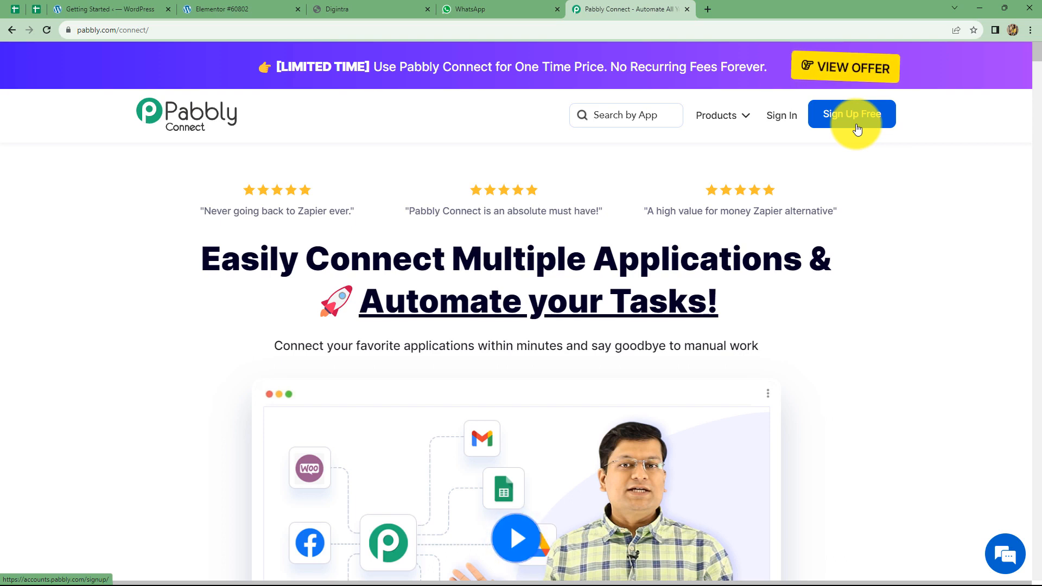
left_click(776, 116)
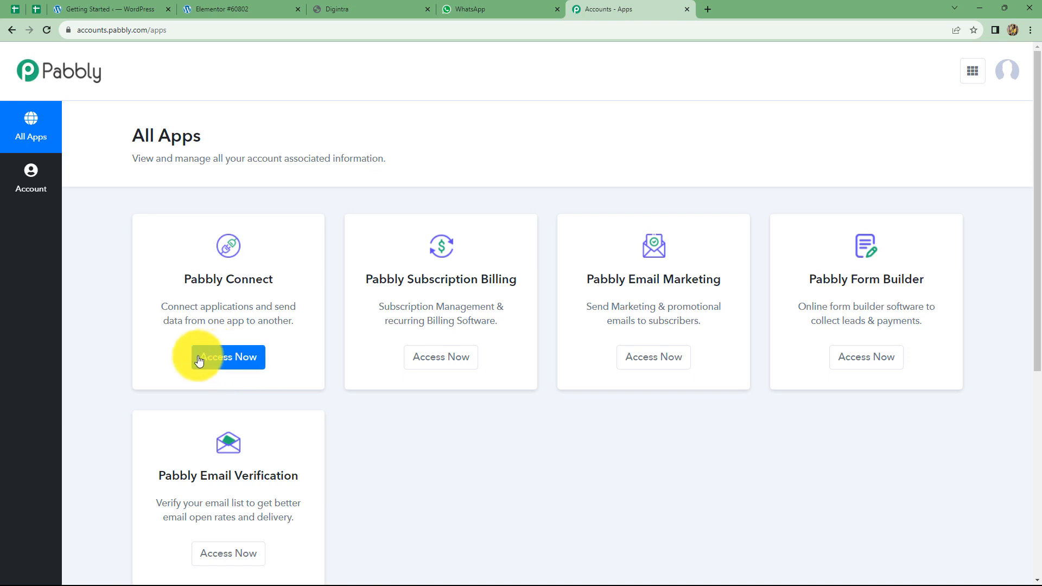
Create a Pabbly Connect workflow named 'Send WhatsApp message for Elementor Form submission using MSG24X7'
left_click(253, 347)
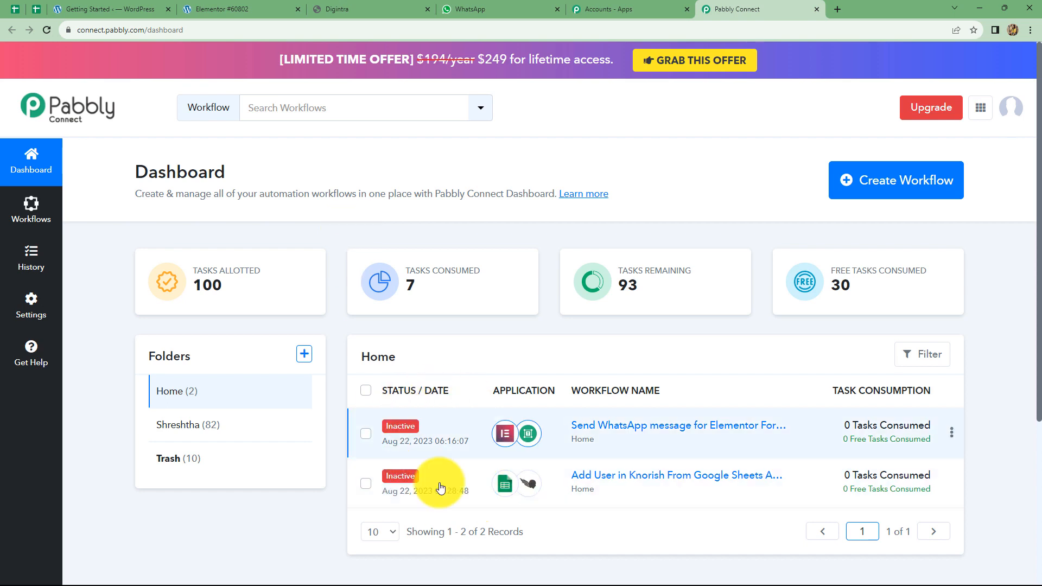
left_click(863, 189)
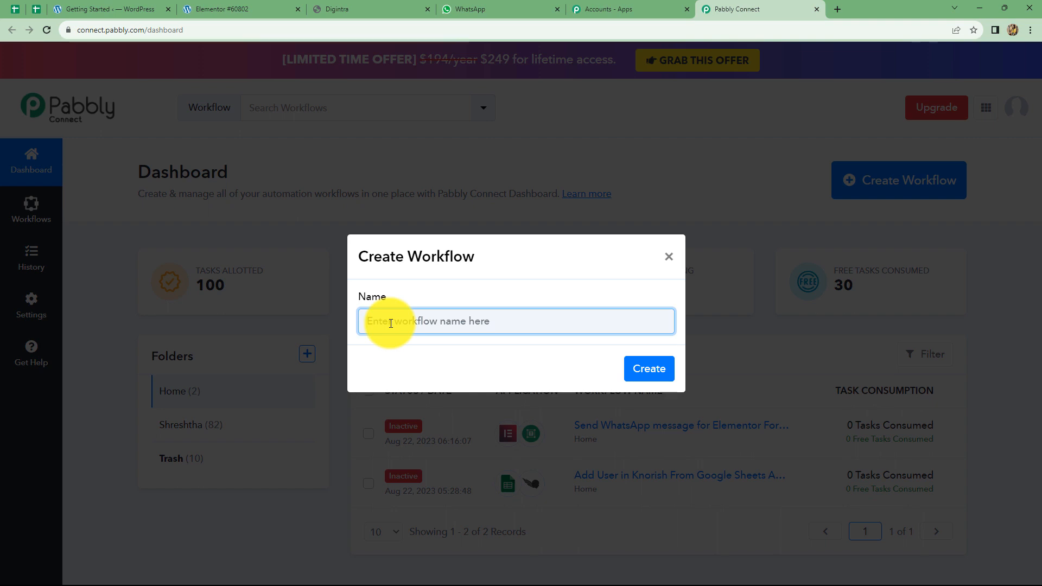
key("ctrl+v")
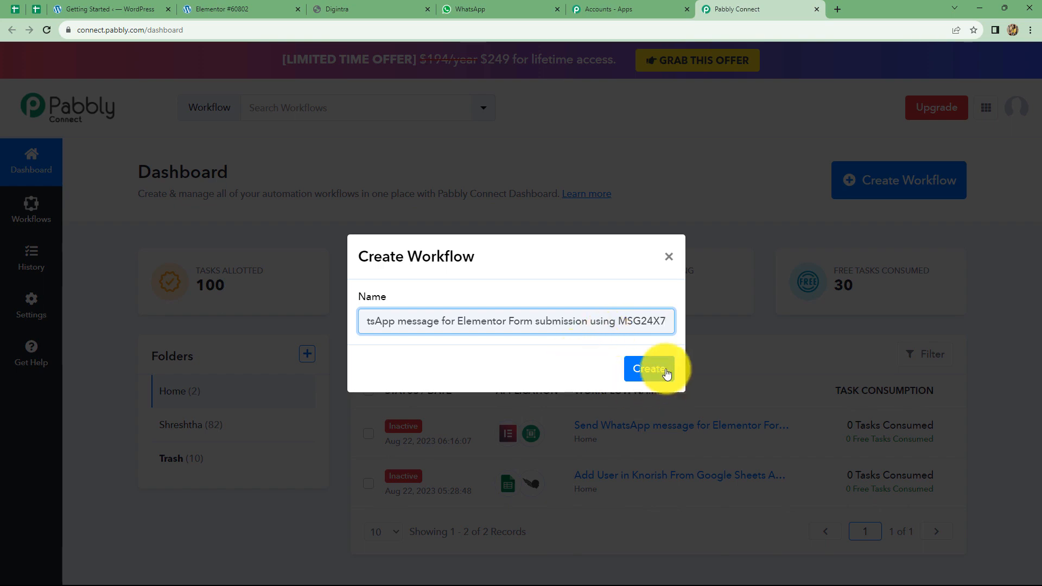
left_click(648, 372)
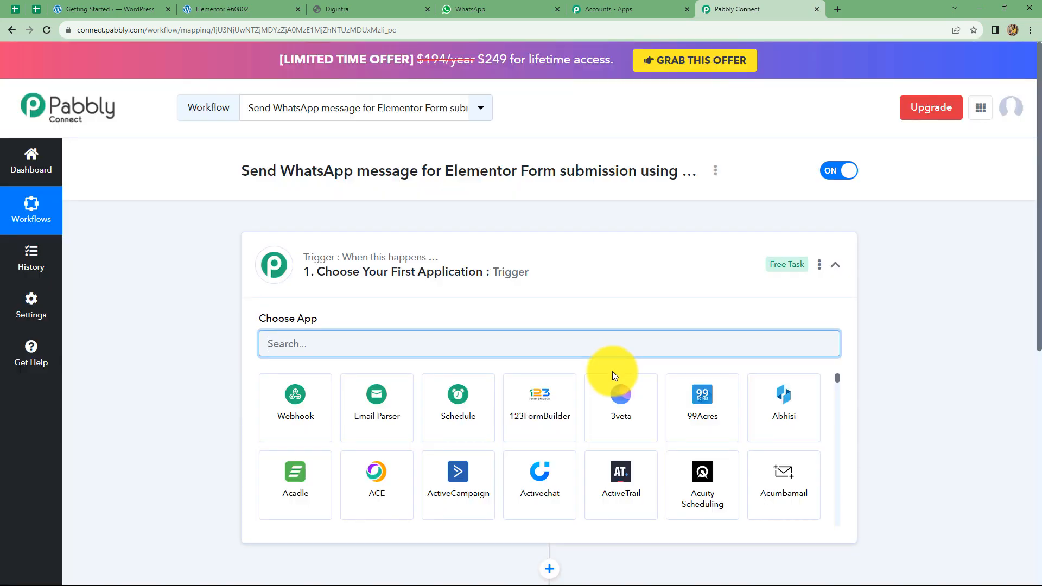
Set the workflow trigger app to Elementor with the New Form Submission event
scroll(614, 373, "down", 3)
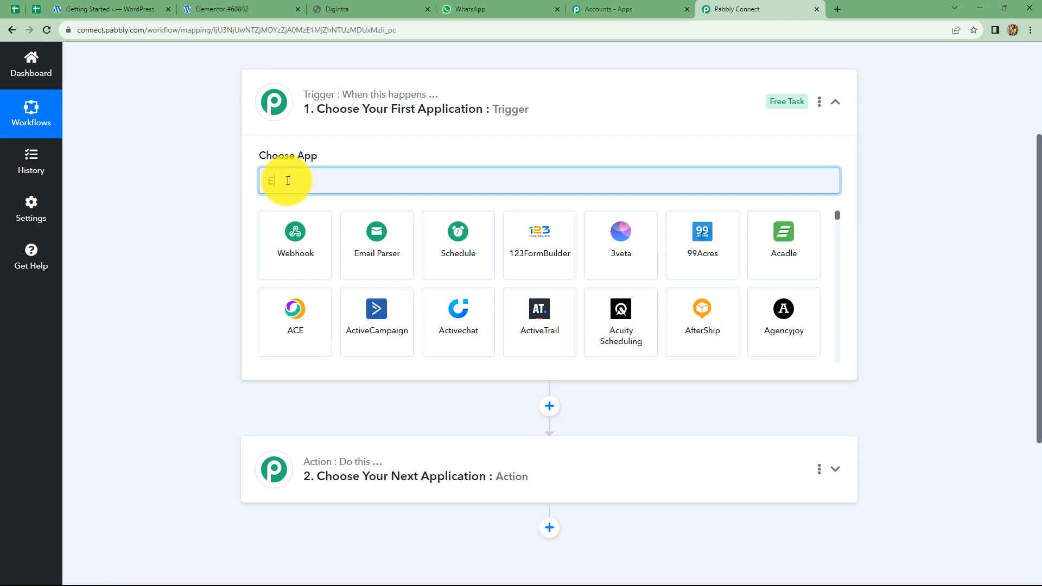
type("ele")
left_click(329, 247)
left_click(275, 236)
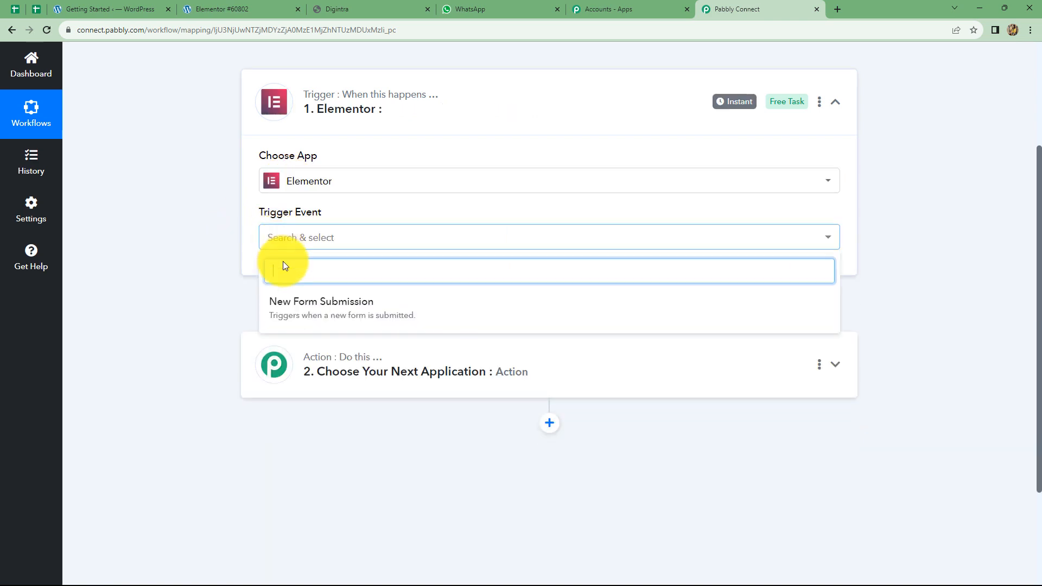
left_click(287, 311)
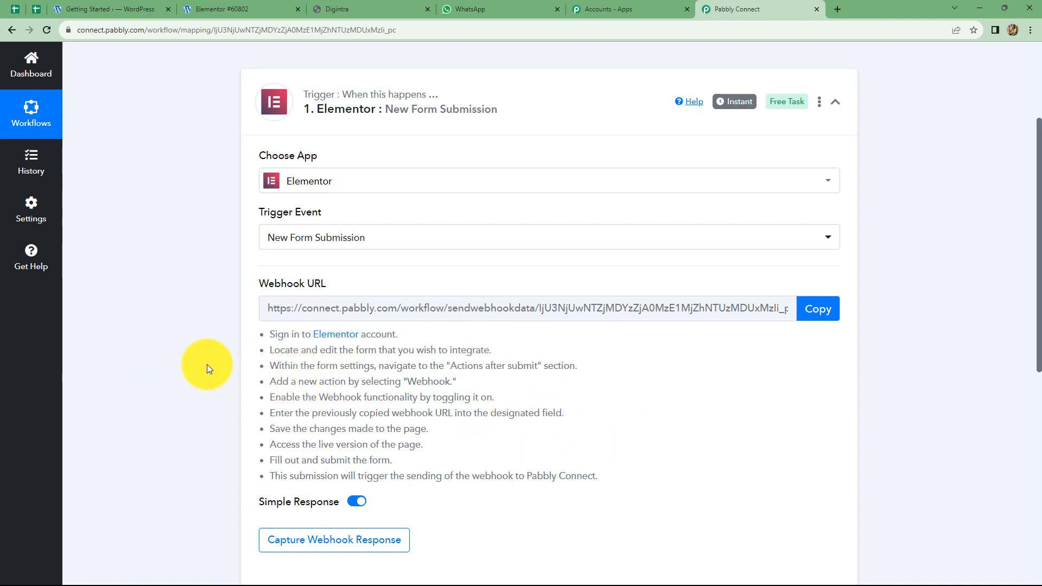
Copy the webhook URL, then create a new blank page from Elementor's Getting Started screen
left_click(809, 309)
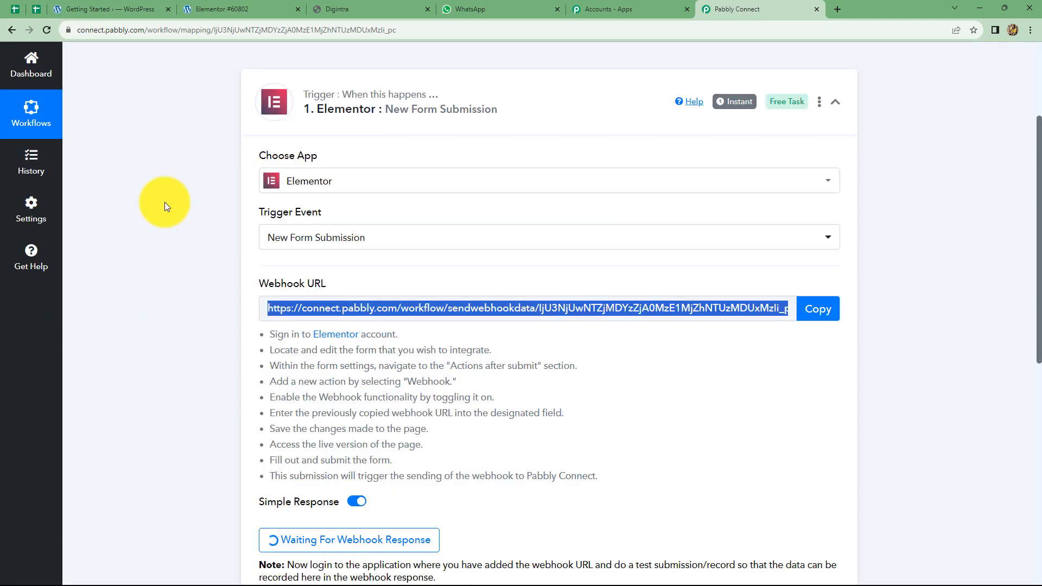
left_click(120, 7)
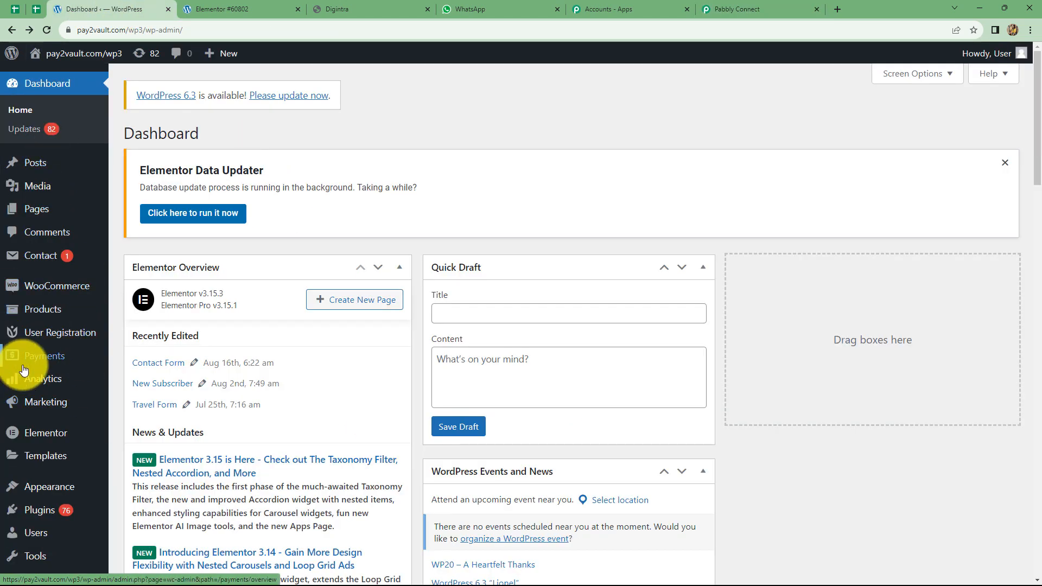
mouse_move(42, 436)
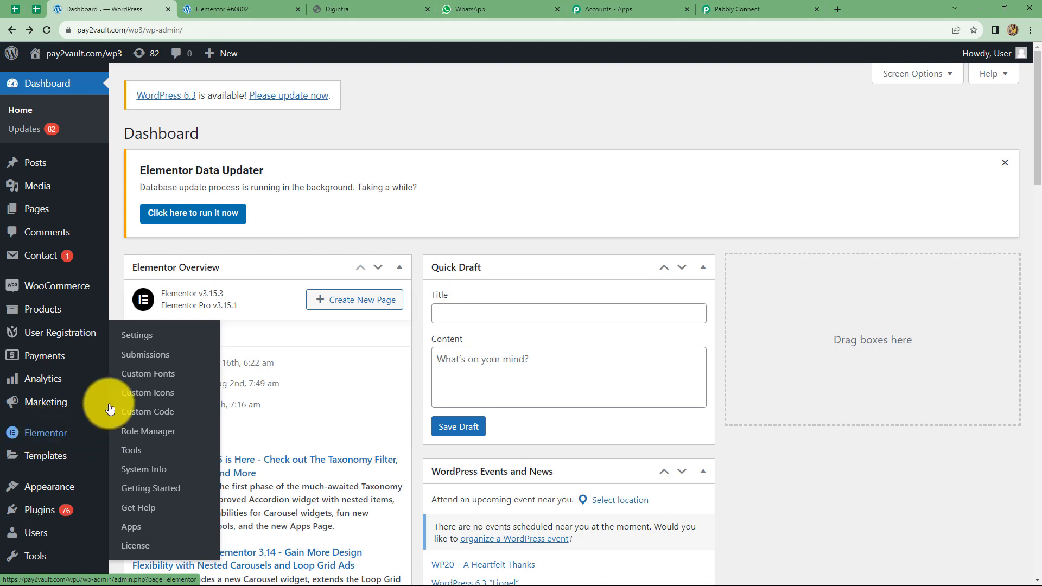
left_click(152, 491)
scroll(308, 431, "down", 1)
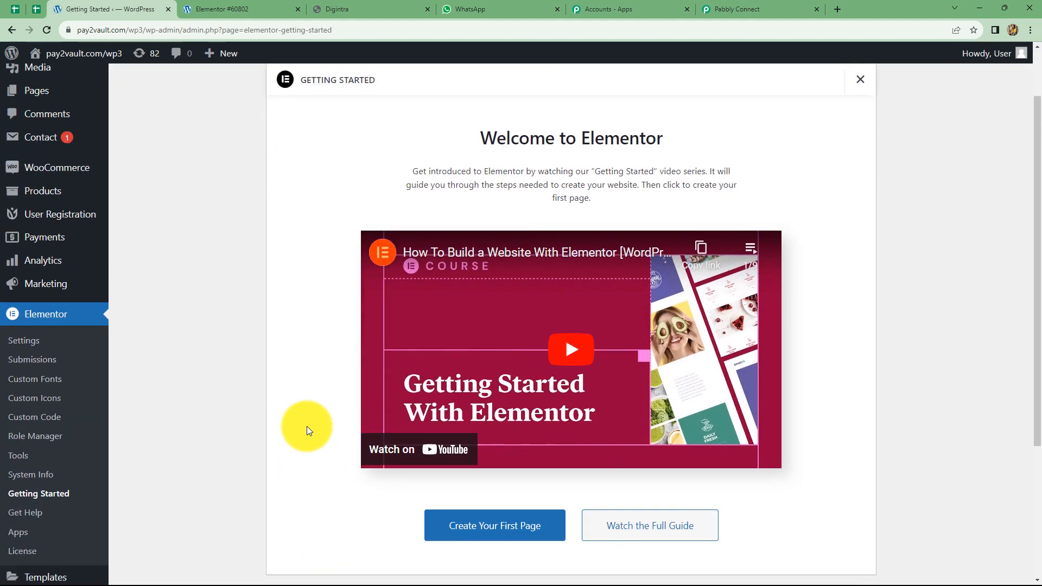
scroll(307, 431, "down", 2)
left_click(477, 437)
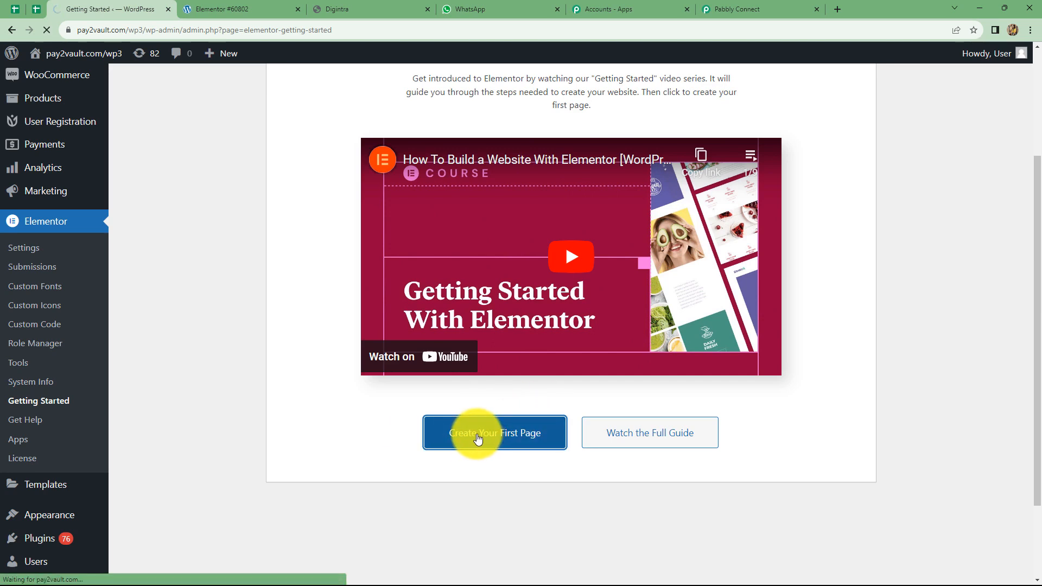
scroll(109, 249, "down", 5)
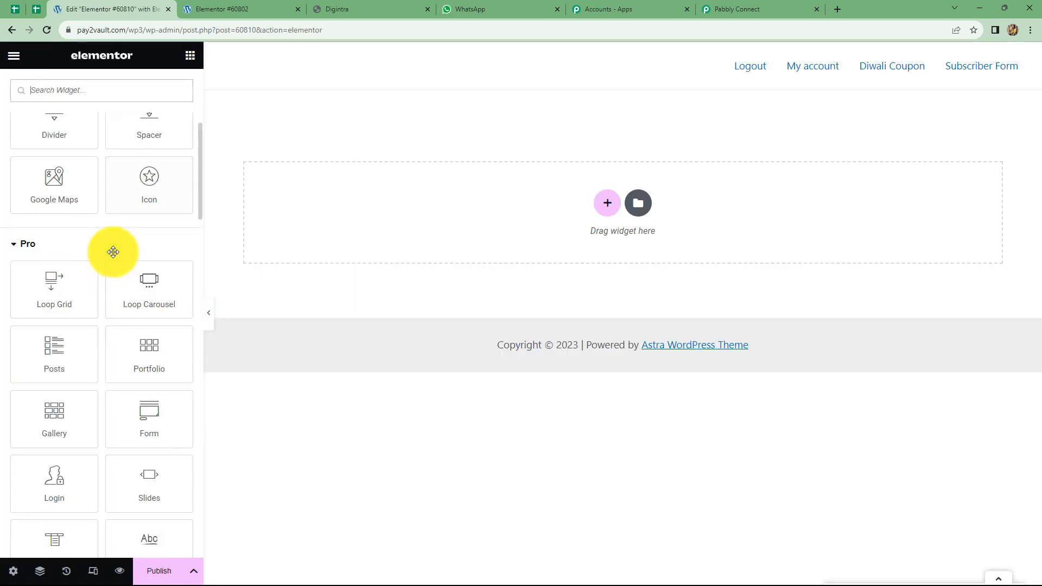
Add a Form widget whose Webhook after-submit action uses the pasted Pabbly URL, then publish
left_click(140, 420)
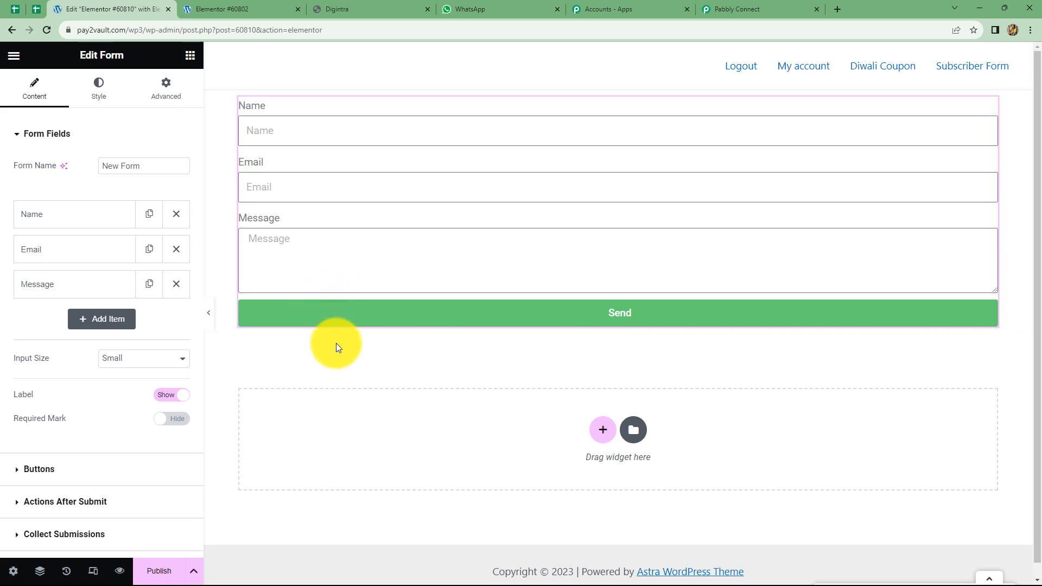
scroll(92, 389, "down", 3)
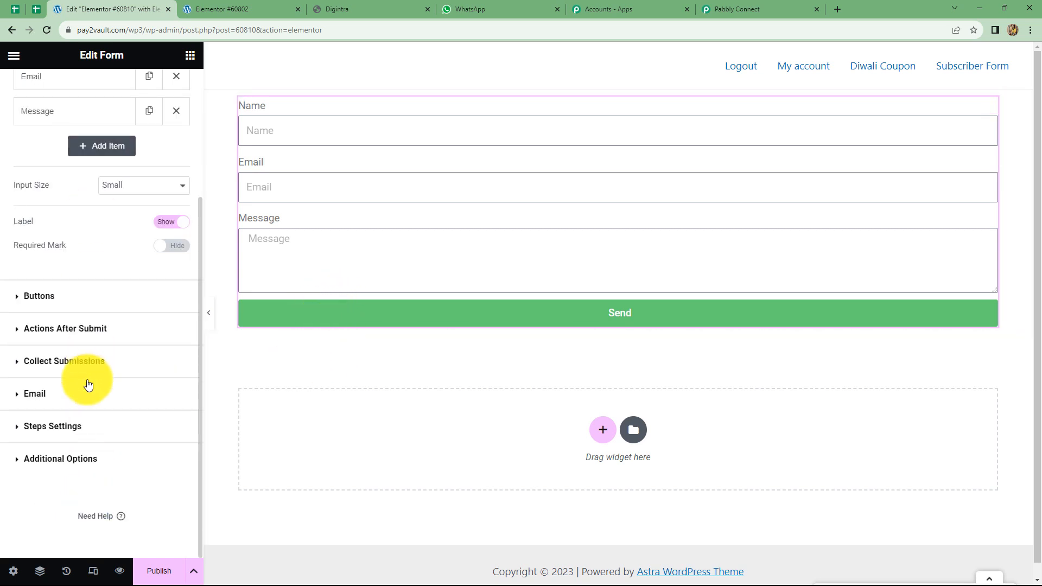
left_click(51, 329)
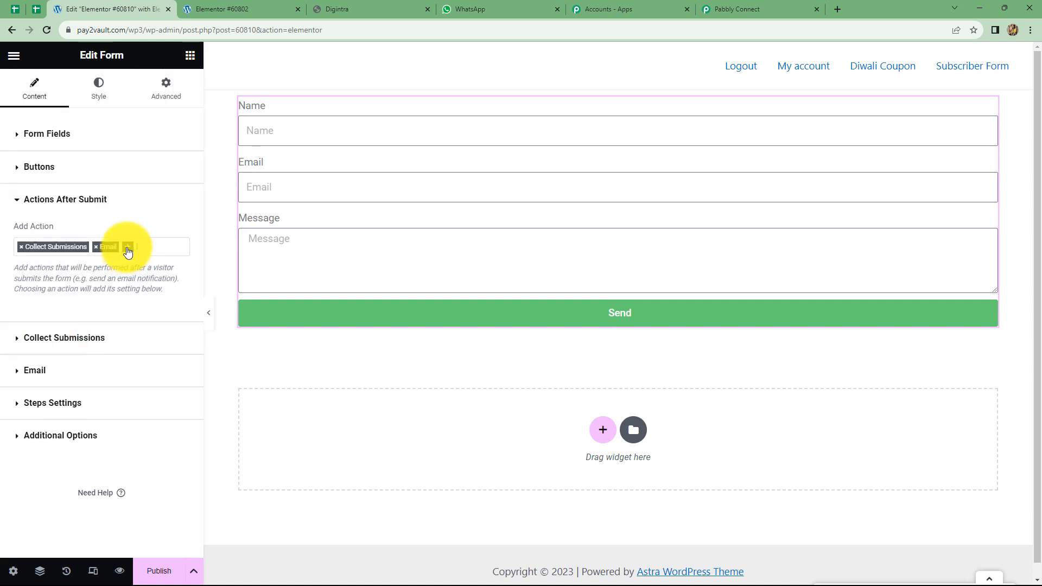
left_click(128, 248)
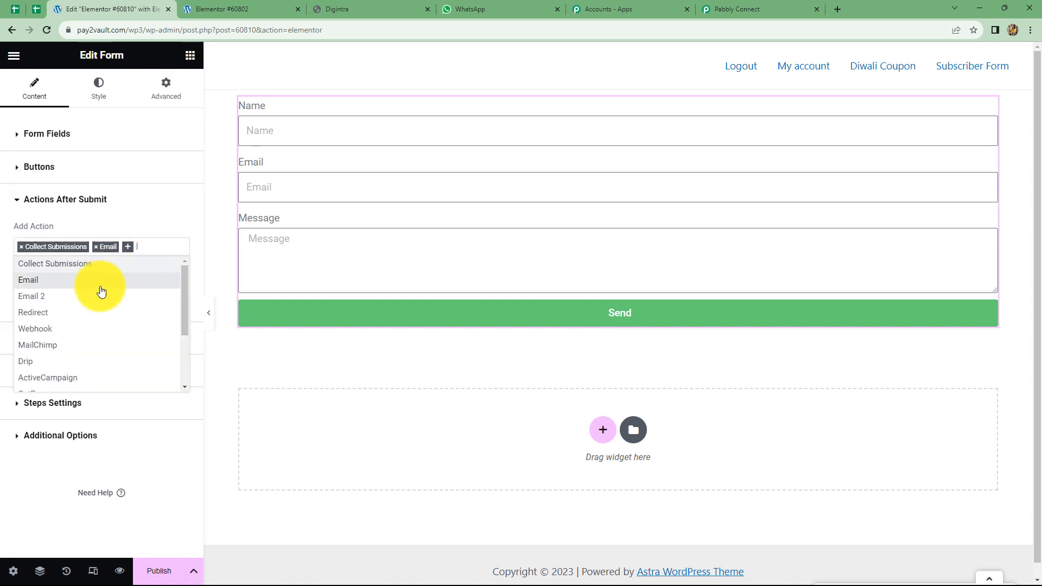
left_click(56, 330)
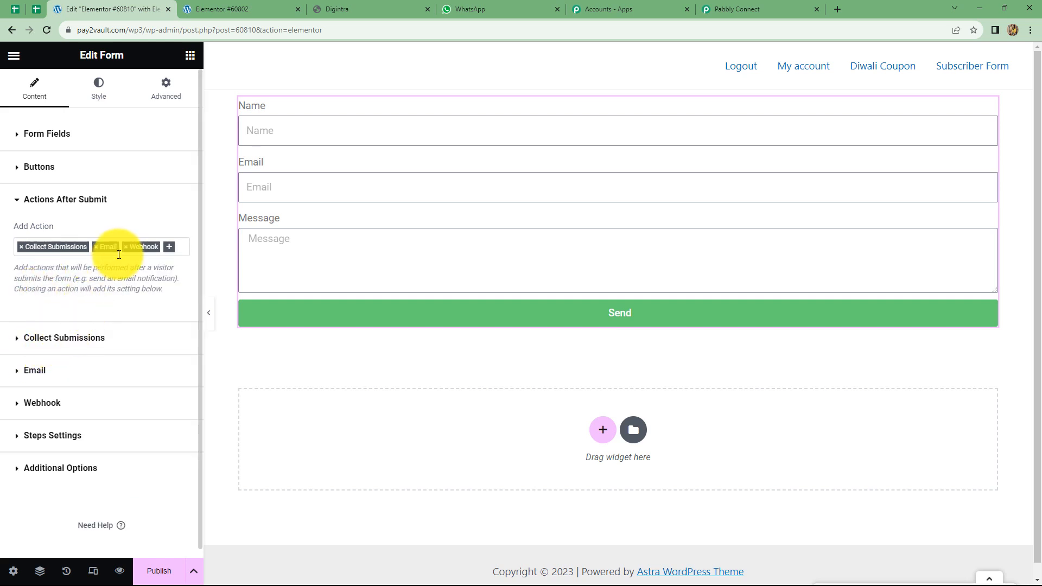
left_click(39, 407)
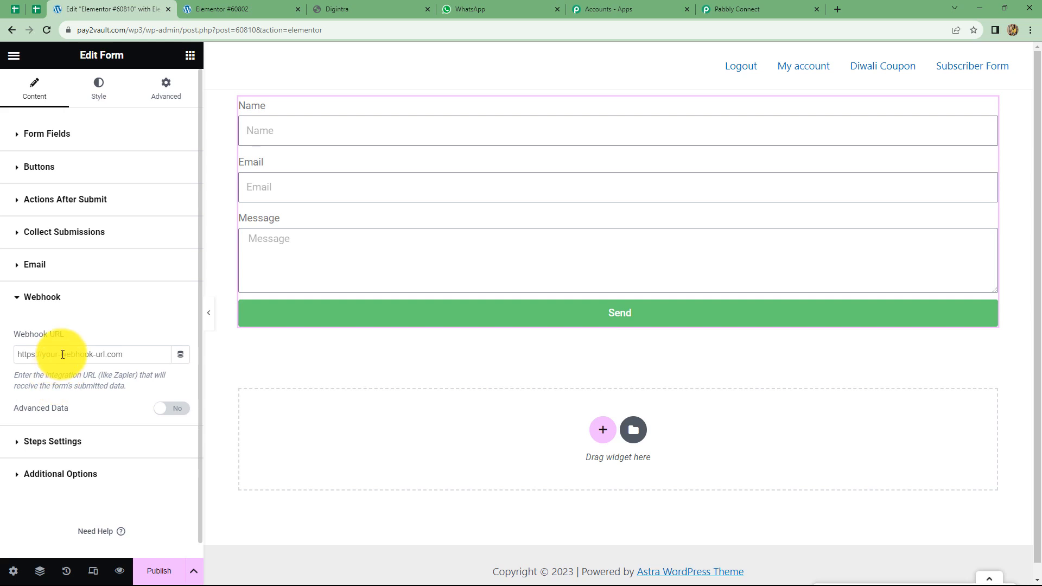
left_click(62, 354)
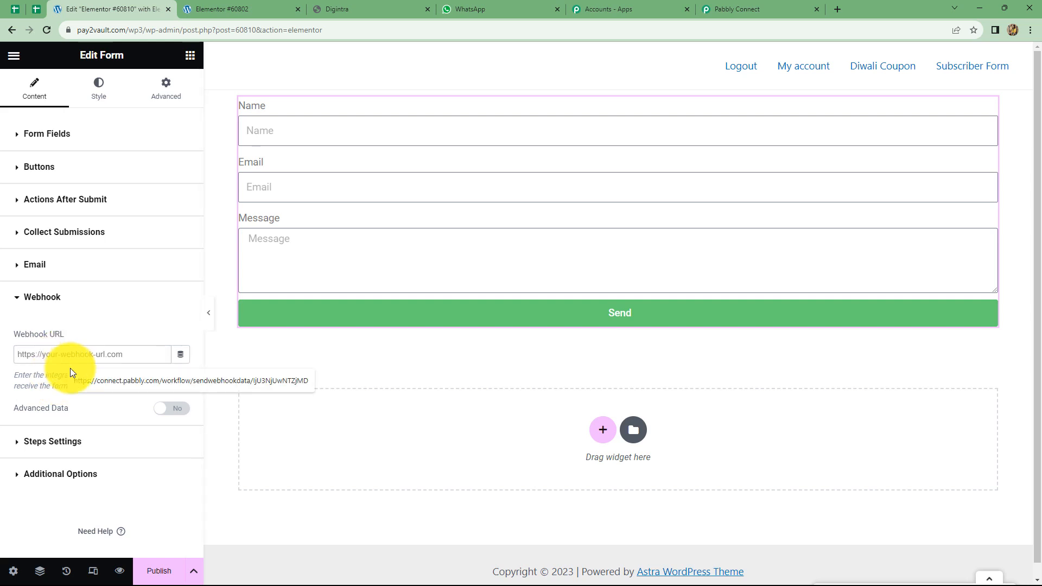
key("ctrl+v")
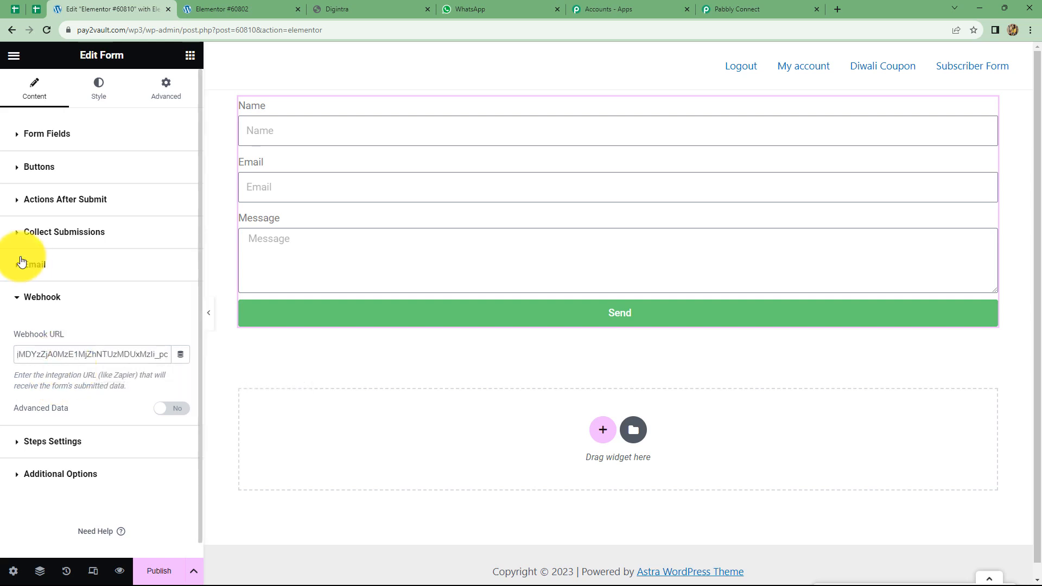
left_click(149, 574)
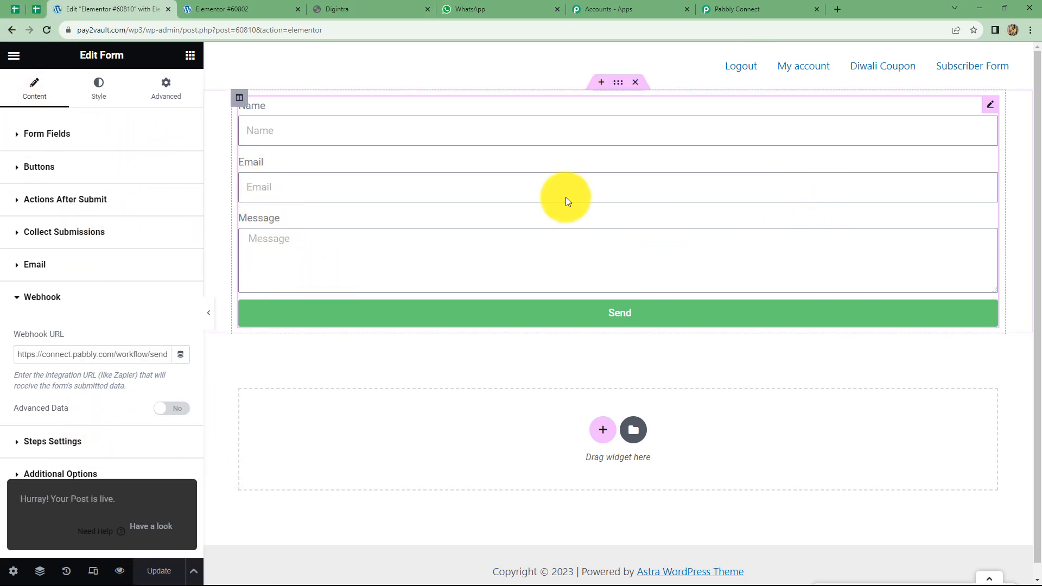
Delete the form's Message field and add a new Number-type field
left_click(455, 257)
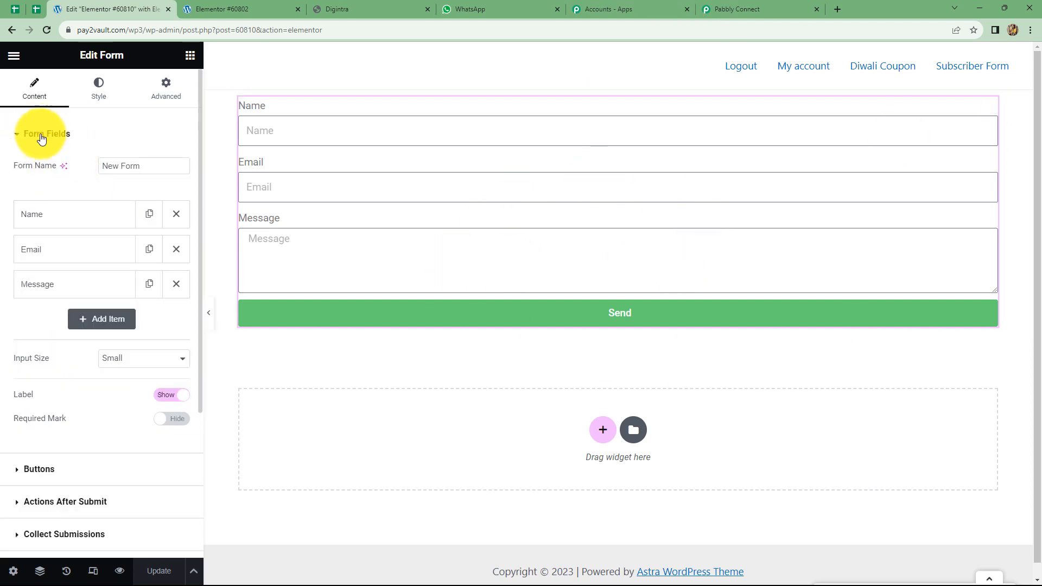
left_click(177, 284)
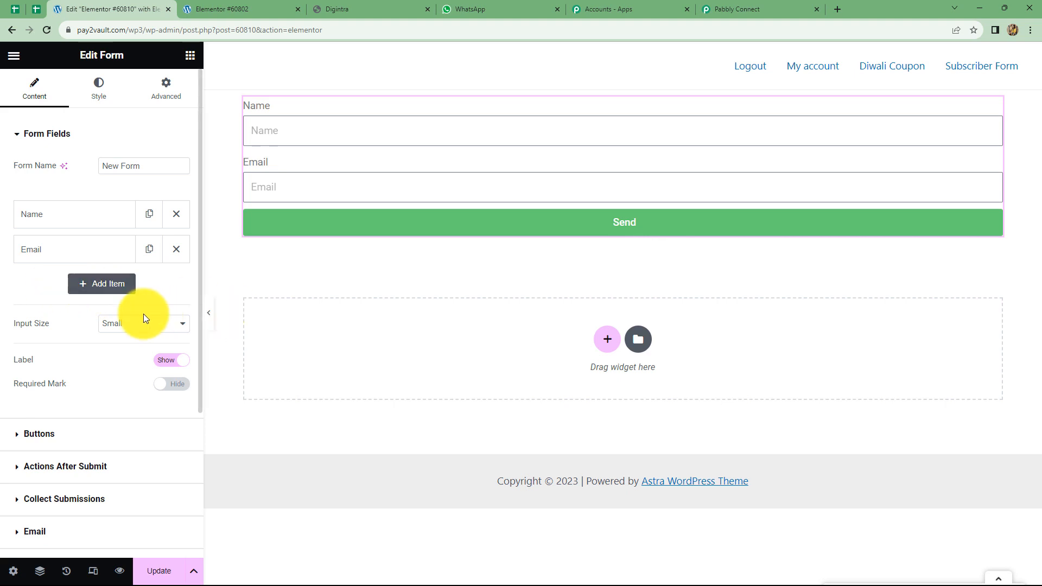
left_click(90, 289)
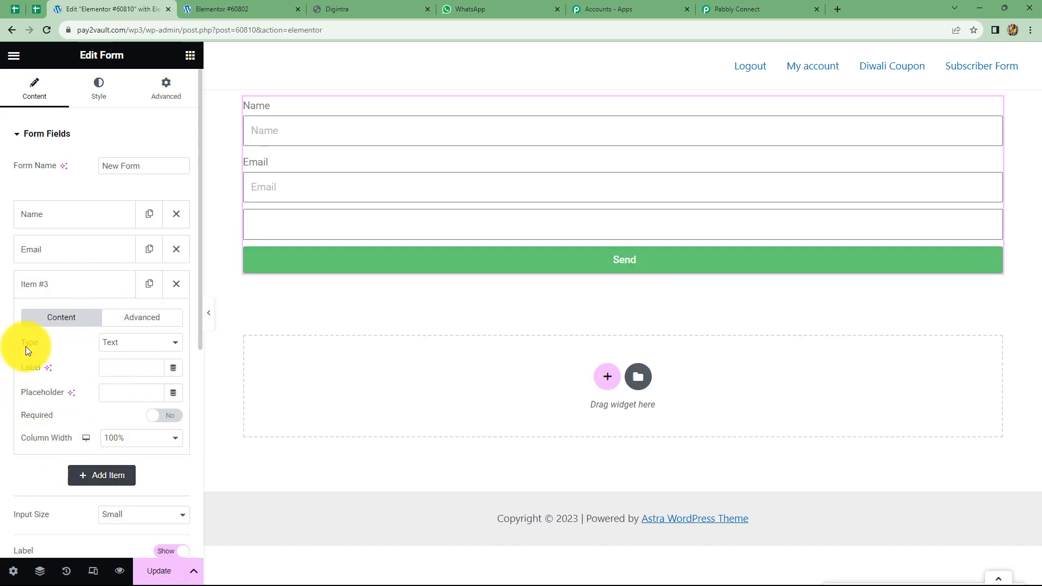
left_click(121, 348)
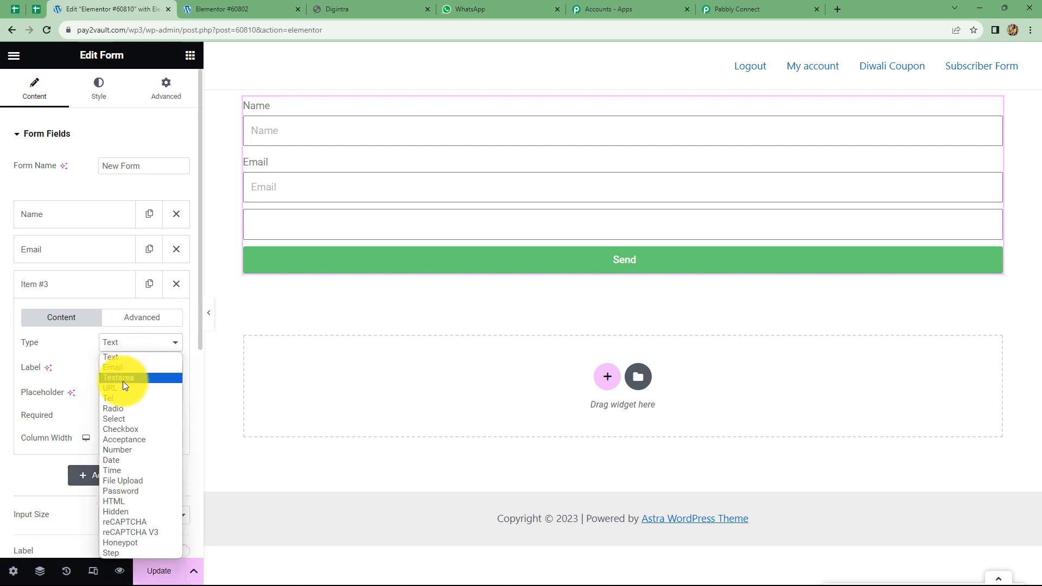
left_click(115, 447)
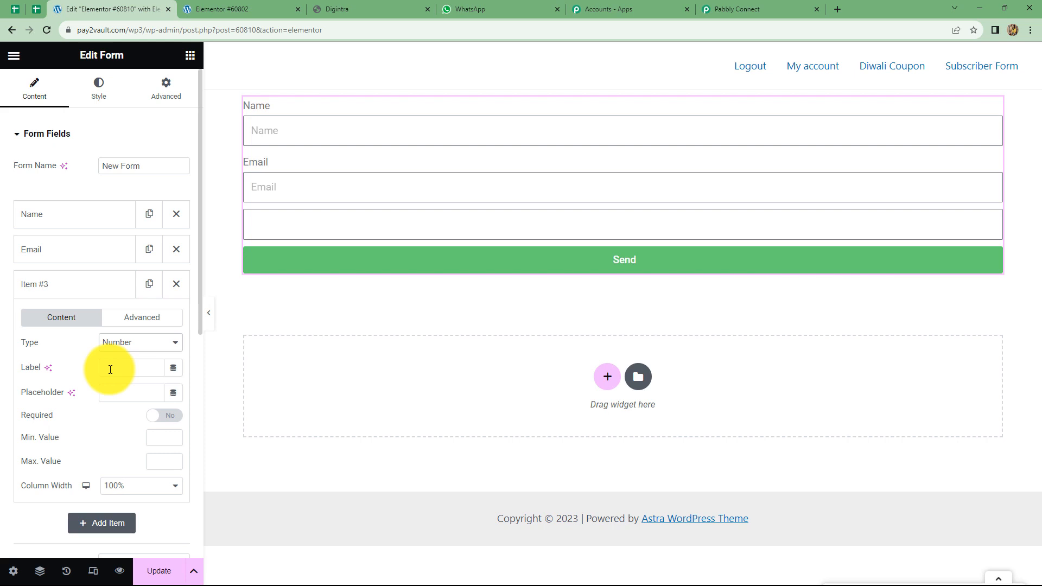
Label the new field 'Contact' with minimum value 10, then update and preview the page
left_click(110, 370)
type("Con")
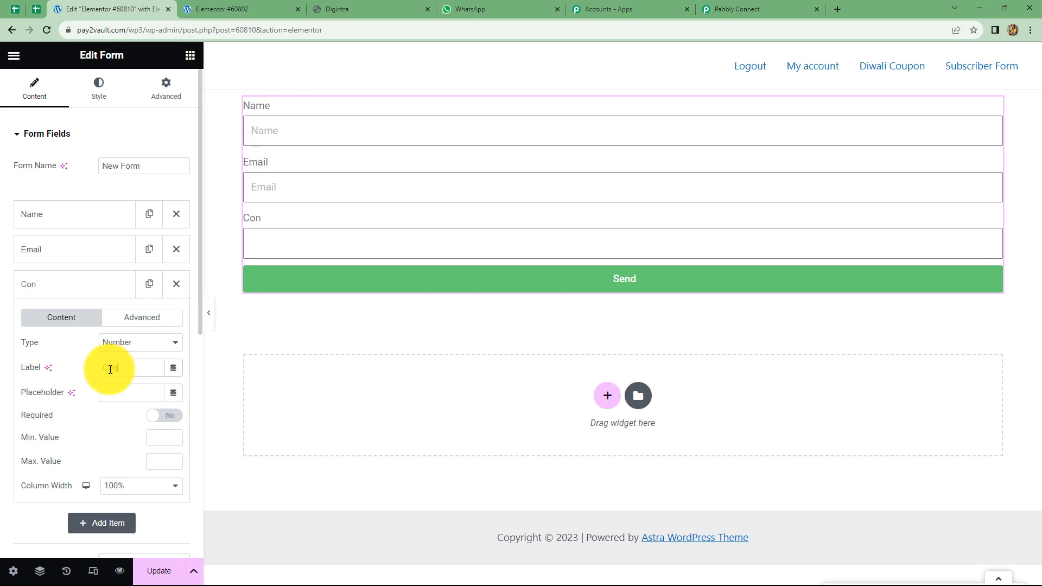
type("tact")
left_click(158, 437)
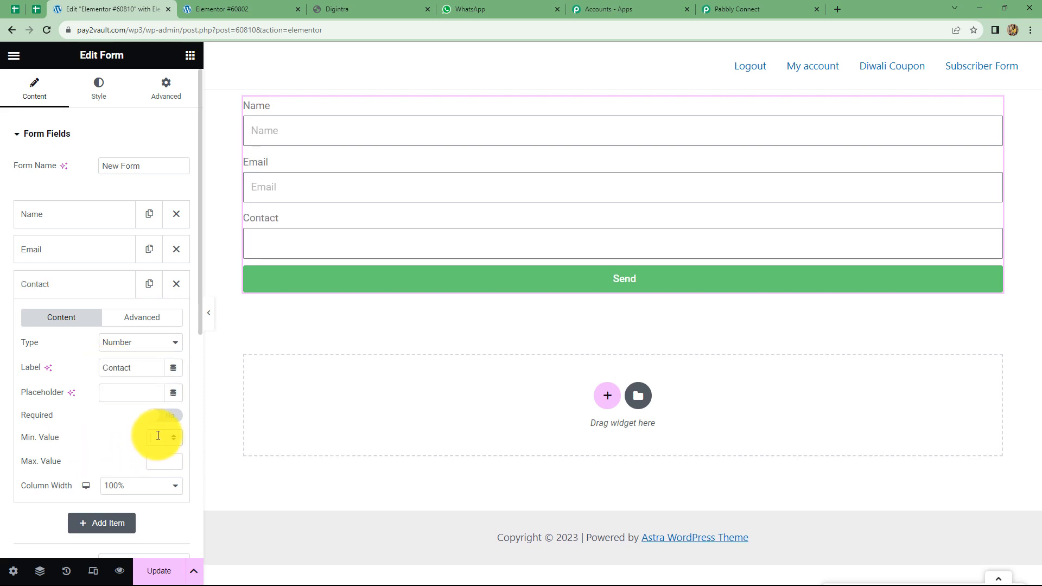
type("10")
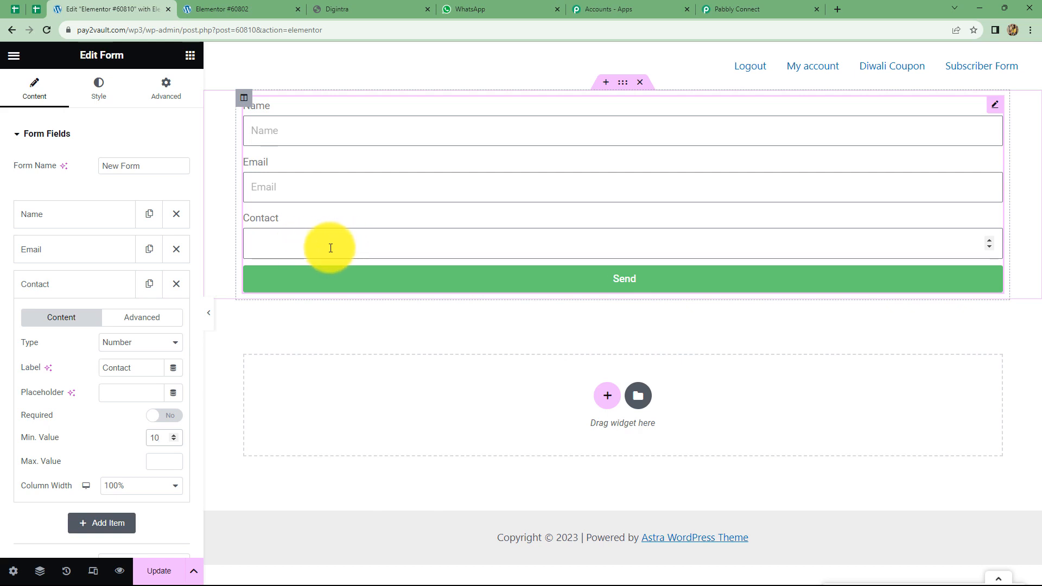
left_click(154, 571)
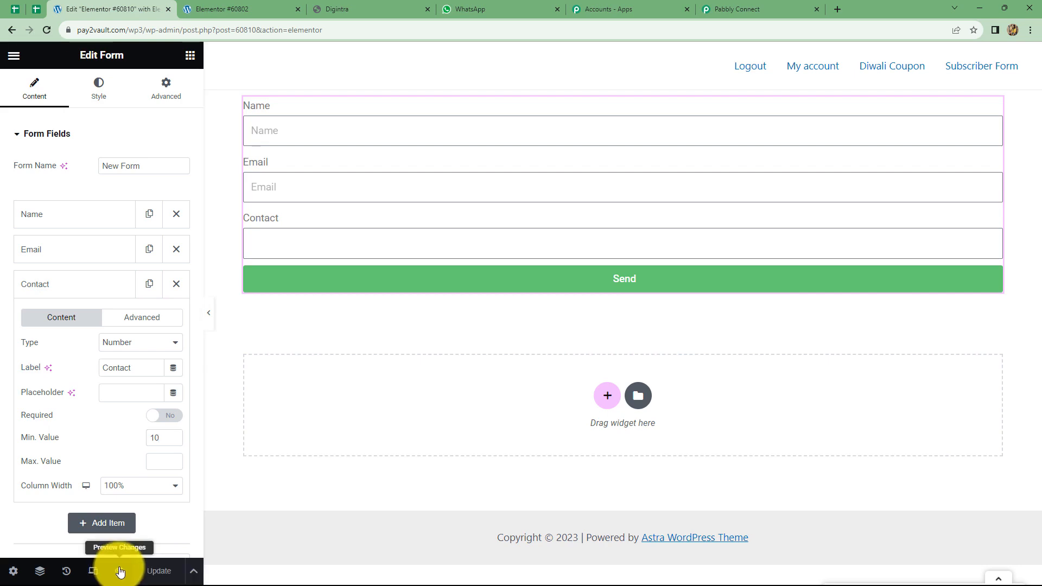
left_click(120, 571)
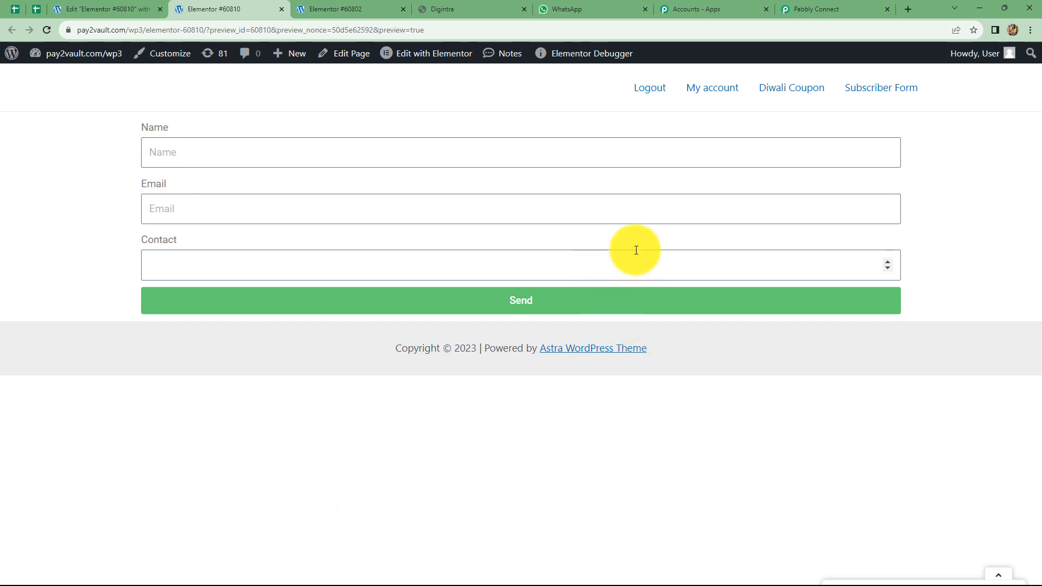
Confirm the workflow awaits the webhook, then enter a dummy name and email in the preview form
left_click(831, 9)
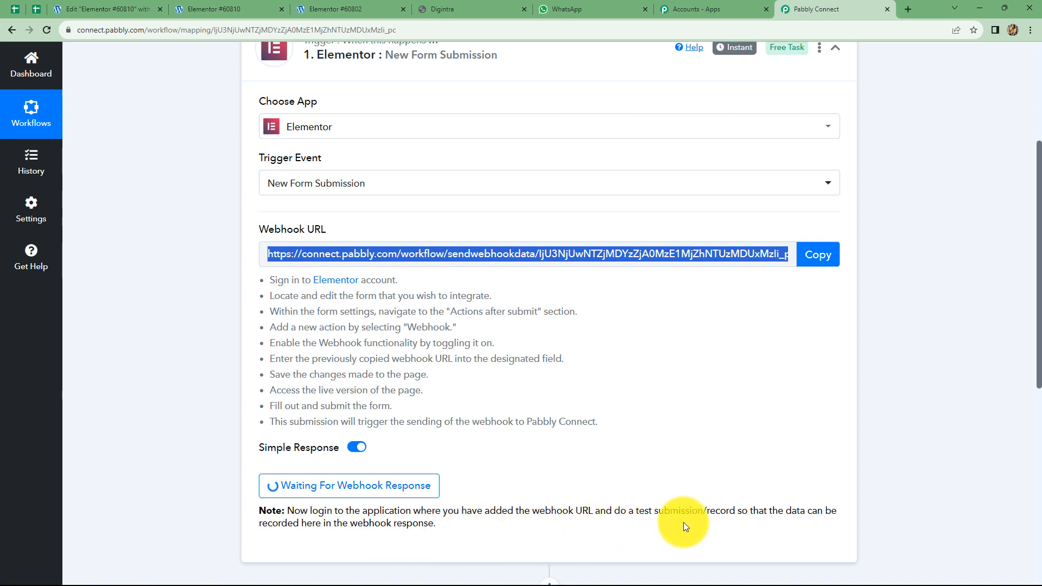
left_click(223, 14)
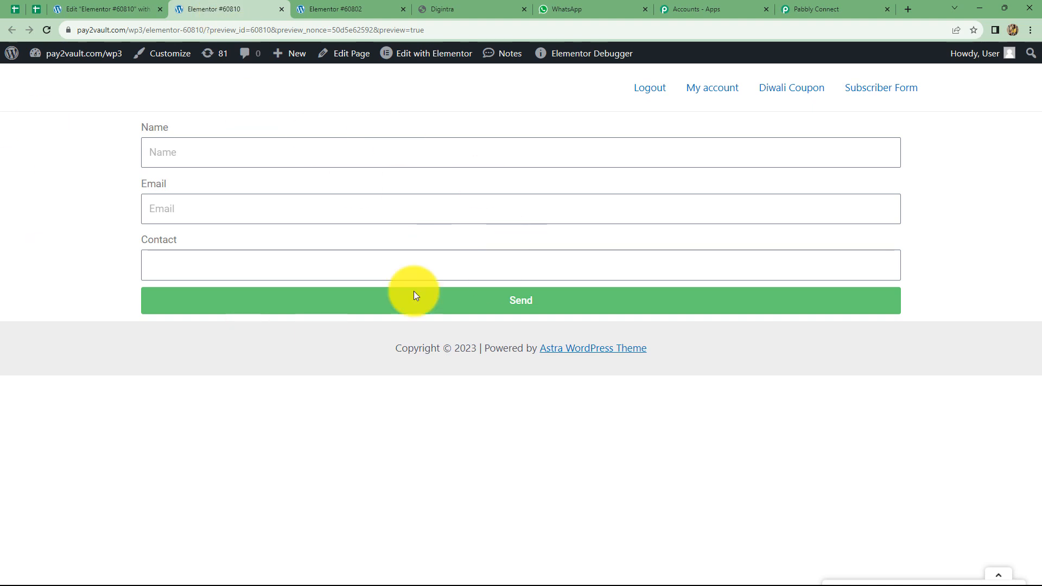
left_click(248, 156)
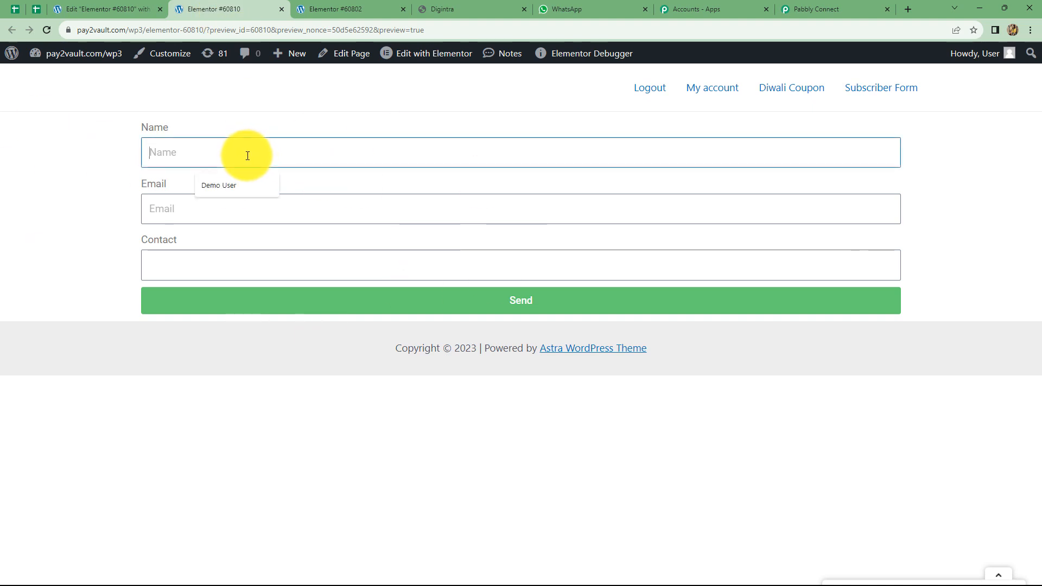
type("Dummy Name")
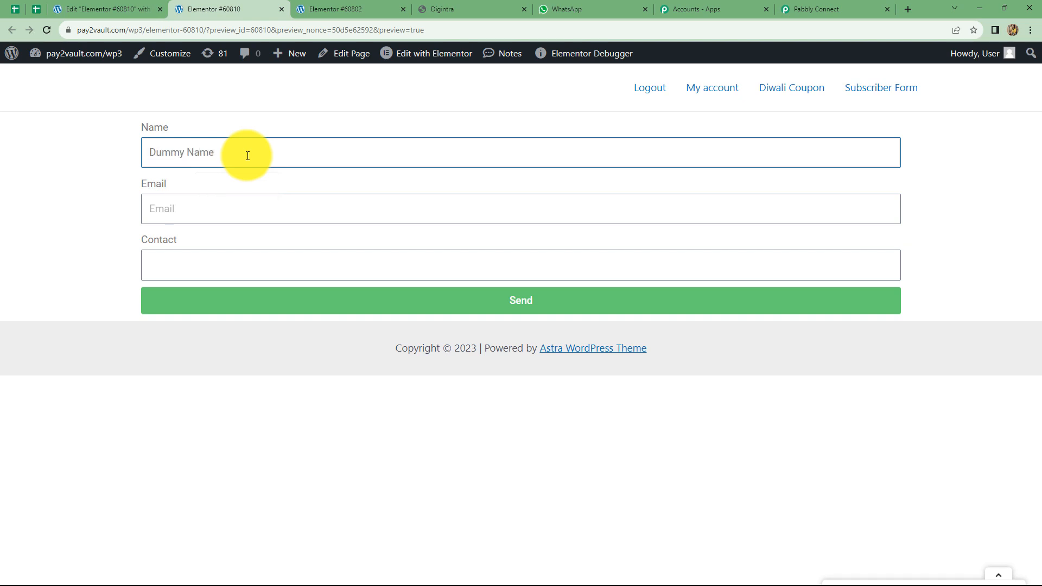
left_click(168, 202)
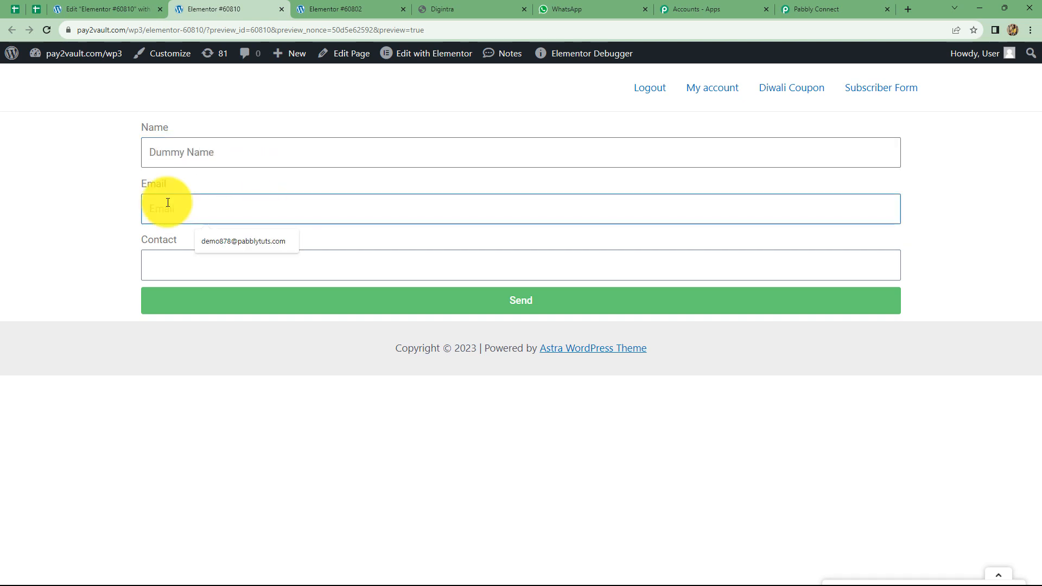
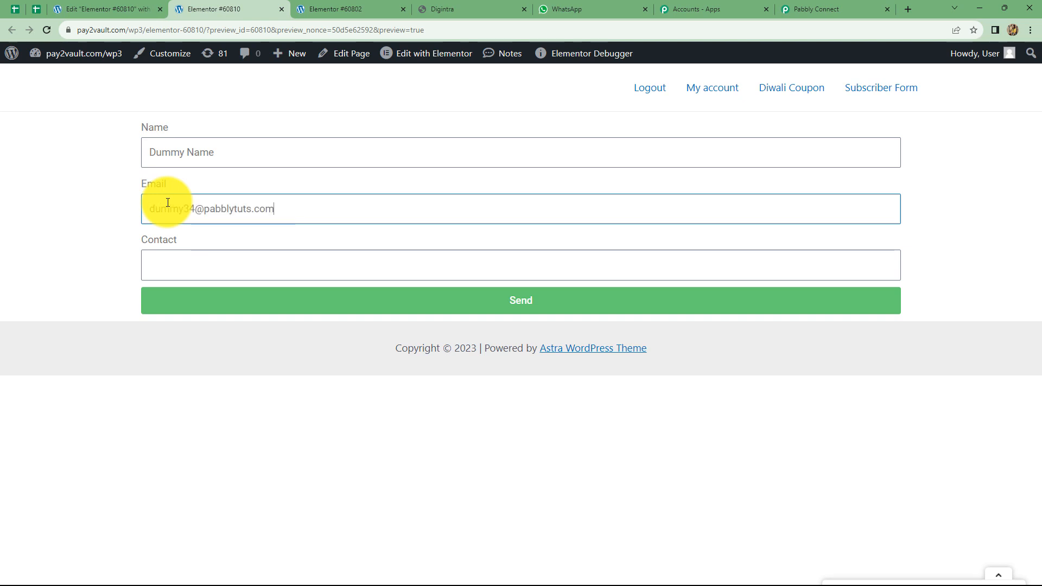
Enter a 10-digit contact number, send the form, and return to Pabbly Connect
left_click(187, 255)
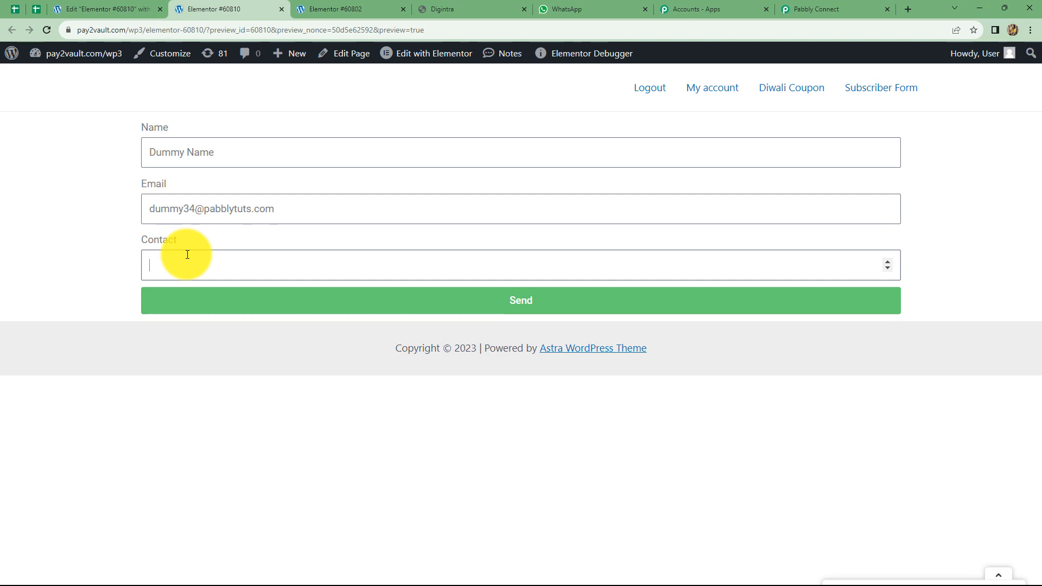
type("6767676767")
left_click(202, 305)
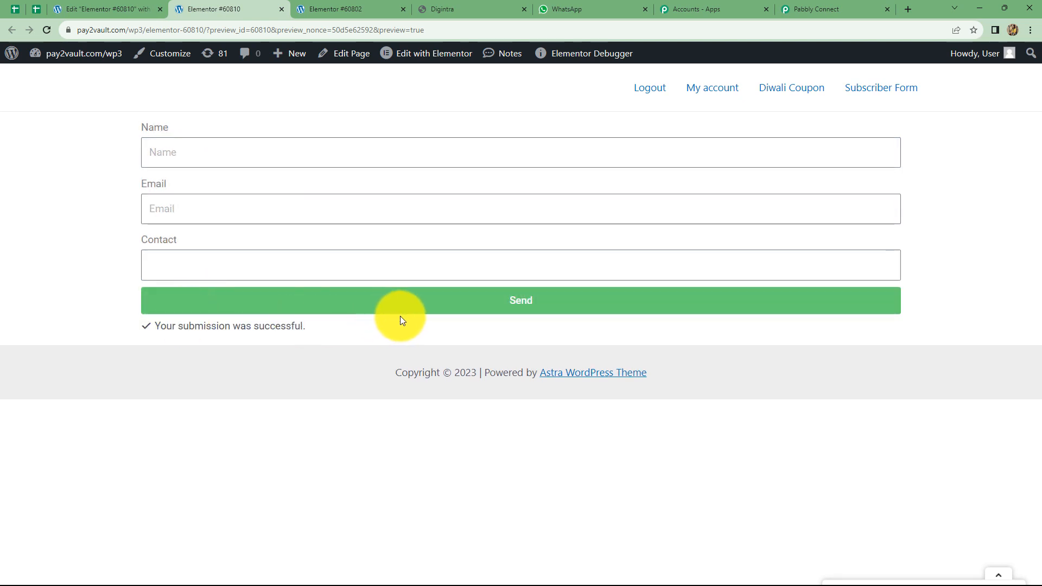
left_click(798, 9)
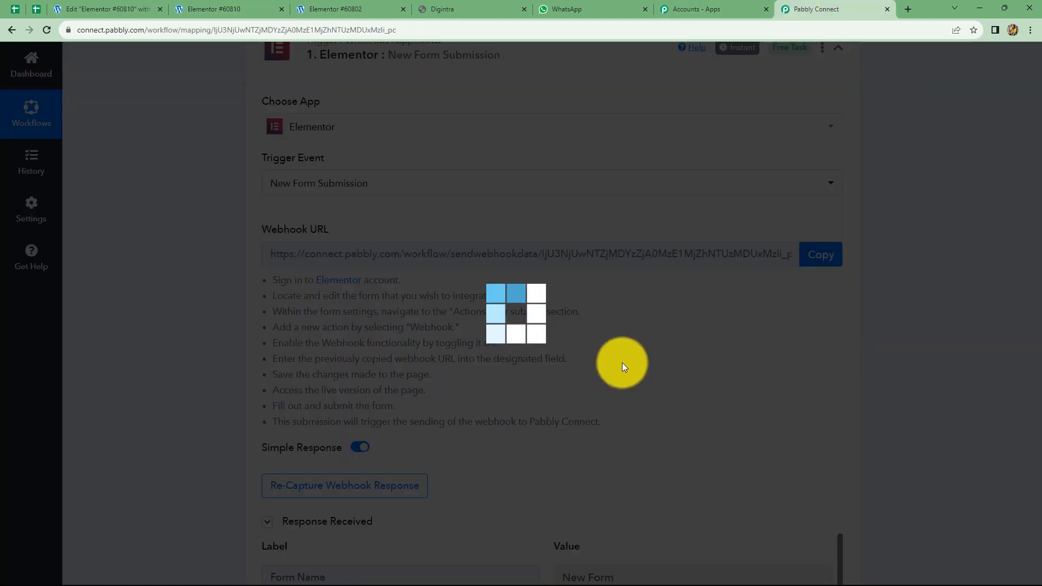
Scroll through the Response Received data to check the captured Name, Email, Date and Contact
scroll(622, 363, "down", 6)
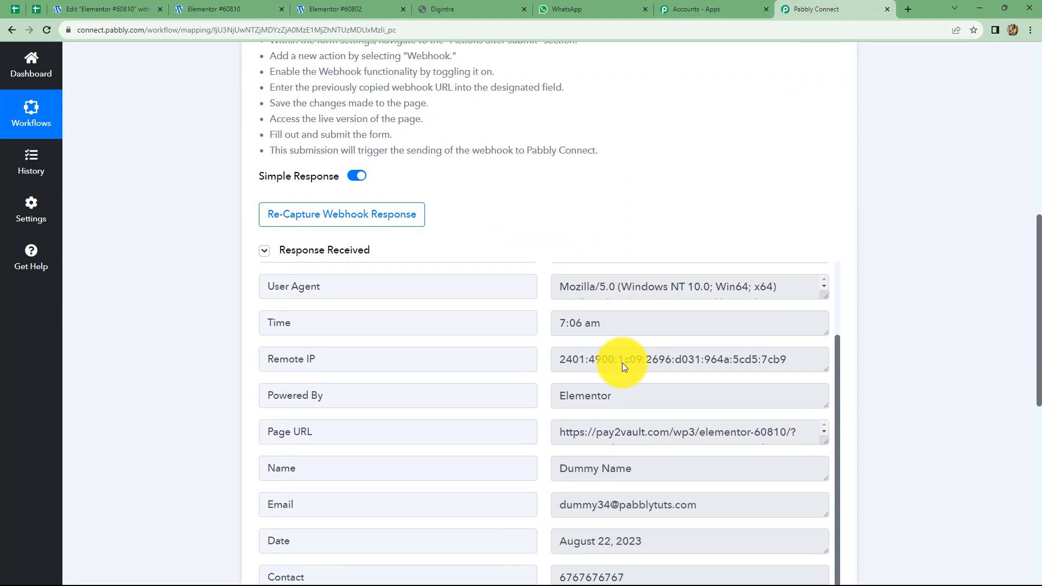
scroll(652, 427, "down", 2)
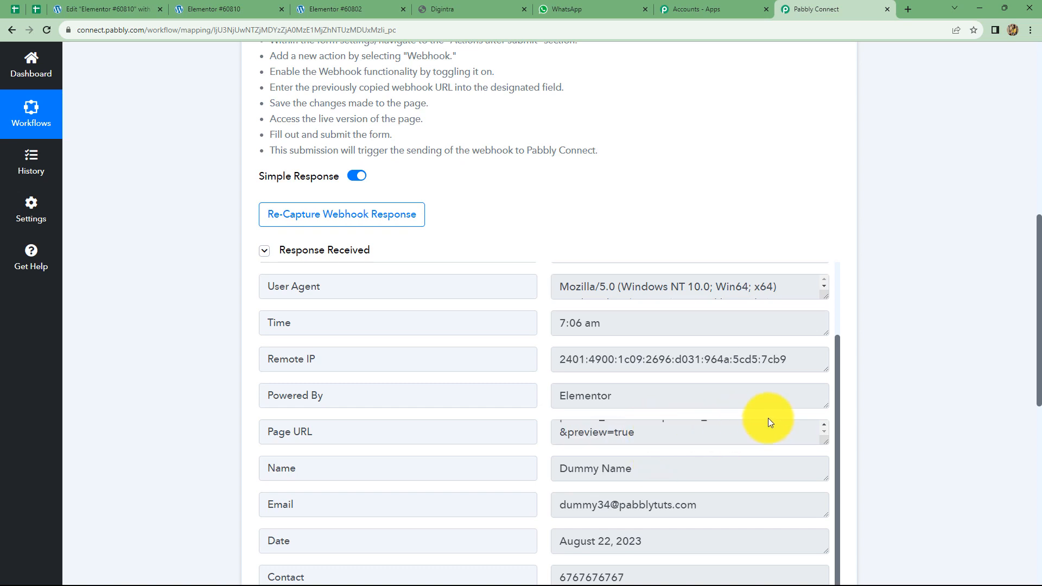
scroll(829, 416, "down", 3)
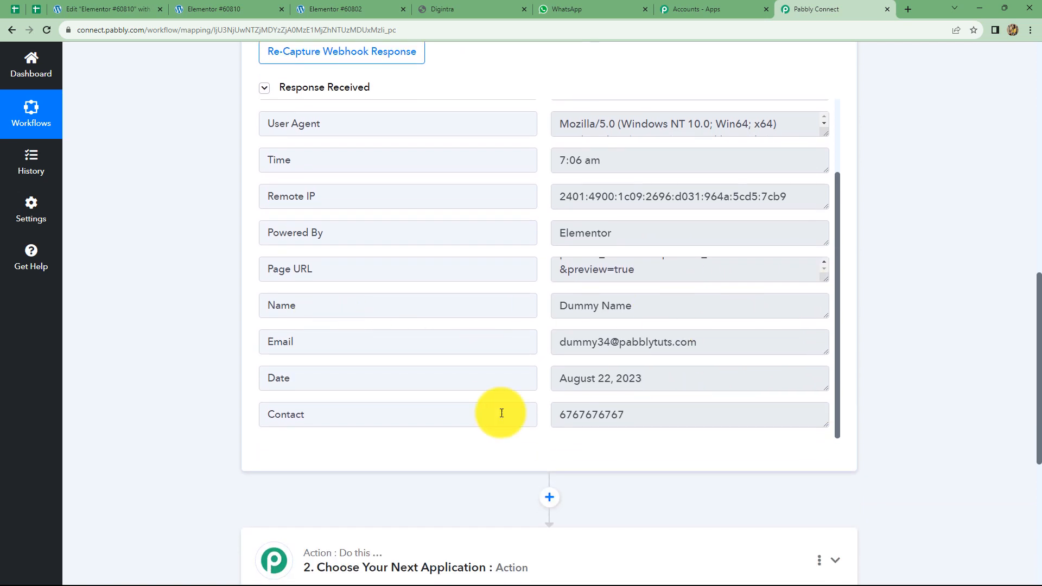
scroll(962, 324, "down", 4)
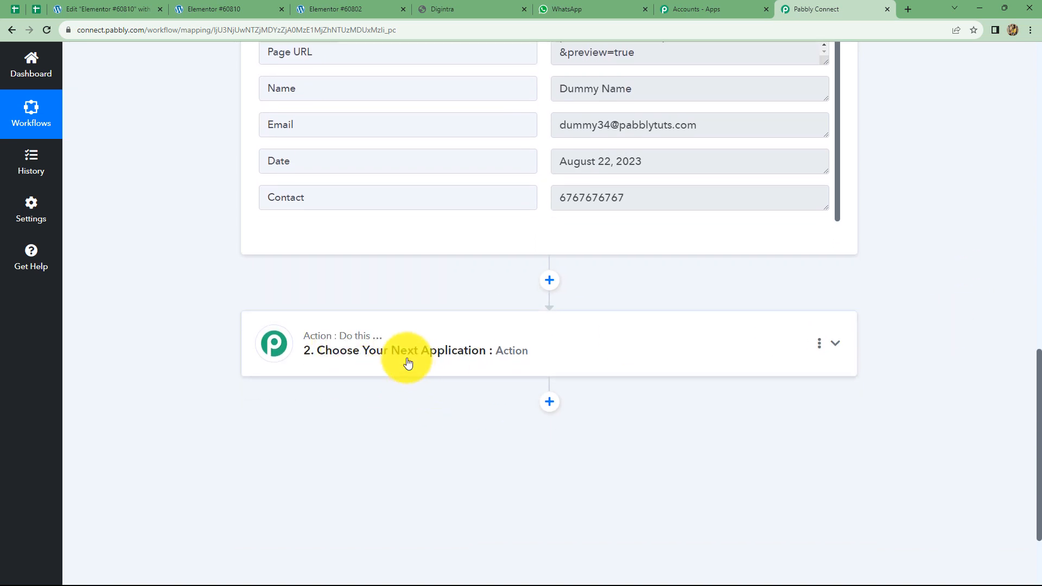
scroll(441, 429, "up", 1)
scroll(429, 413, "up", 3)
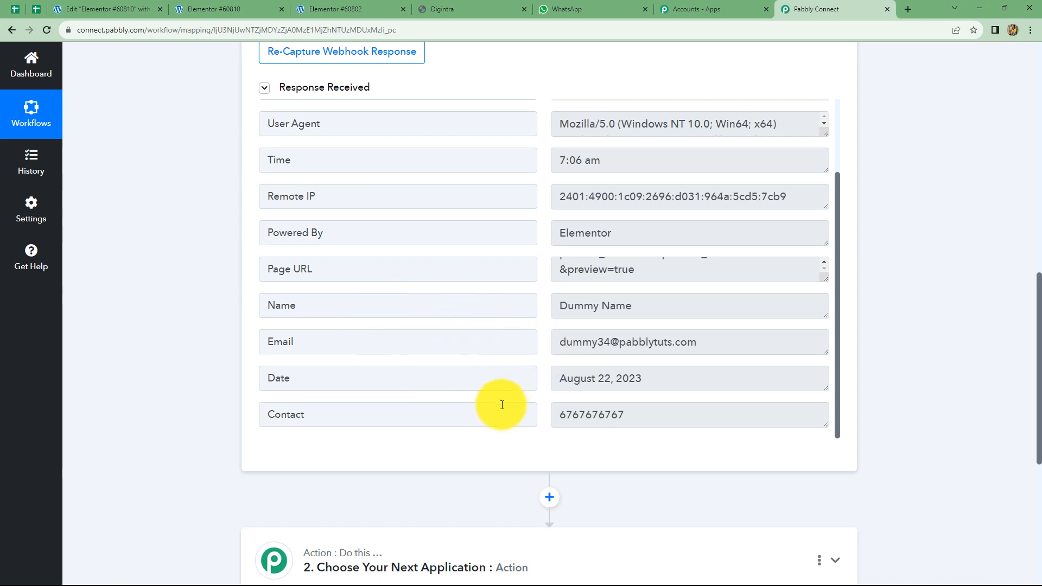
scroll(502, 405, "down", 4)
Set the action to MSG24x7 (Official WhatsApp Business API) Send WhatsApp Template and add a new connection
left_click(418, 361)
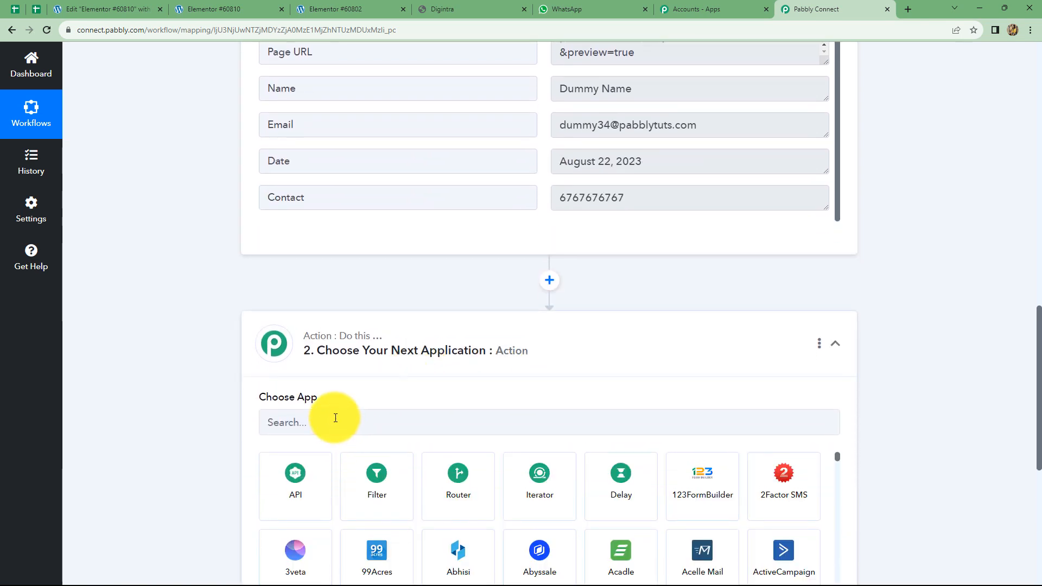
left_click(371, 418)
type("MSG")
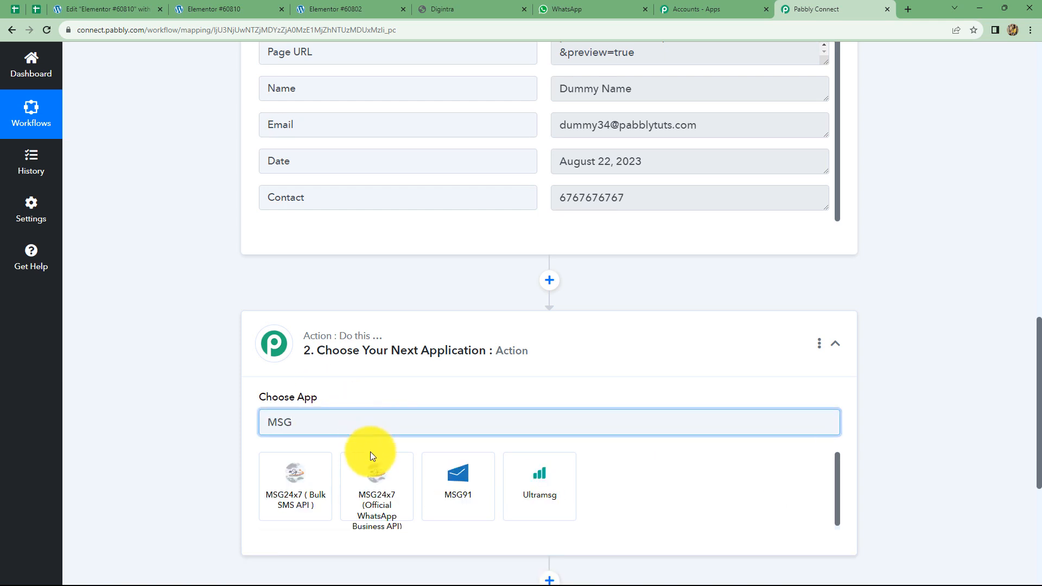
left_click(387, 499)
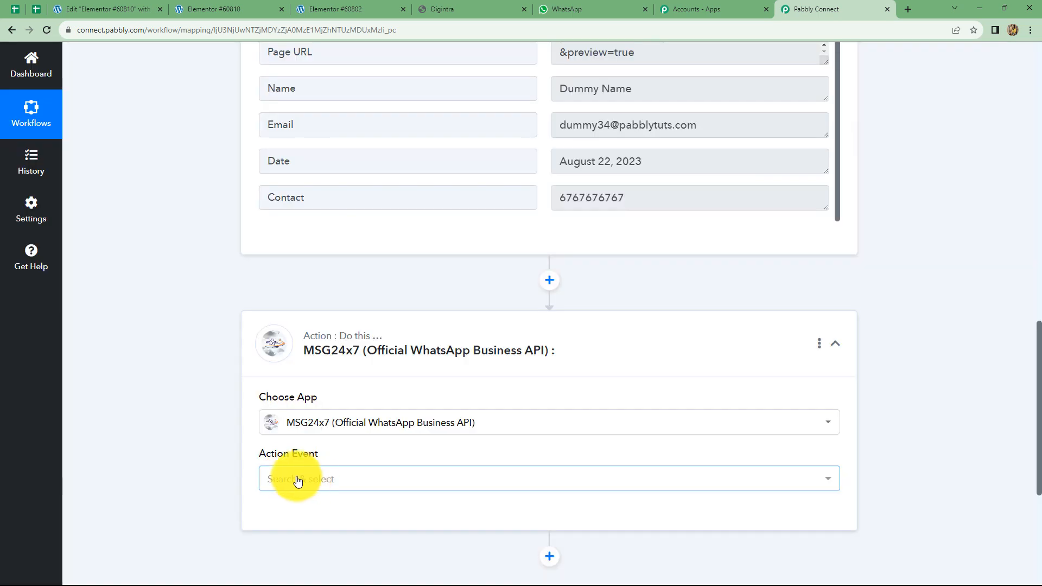
left_click(297, 481)
left_click(305, 440)
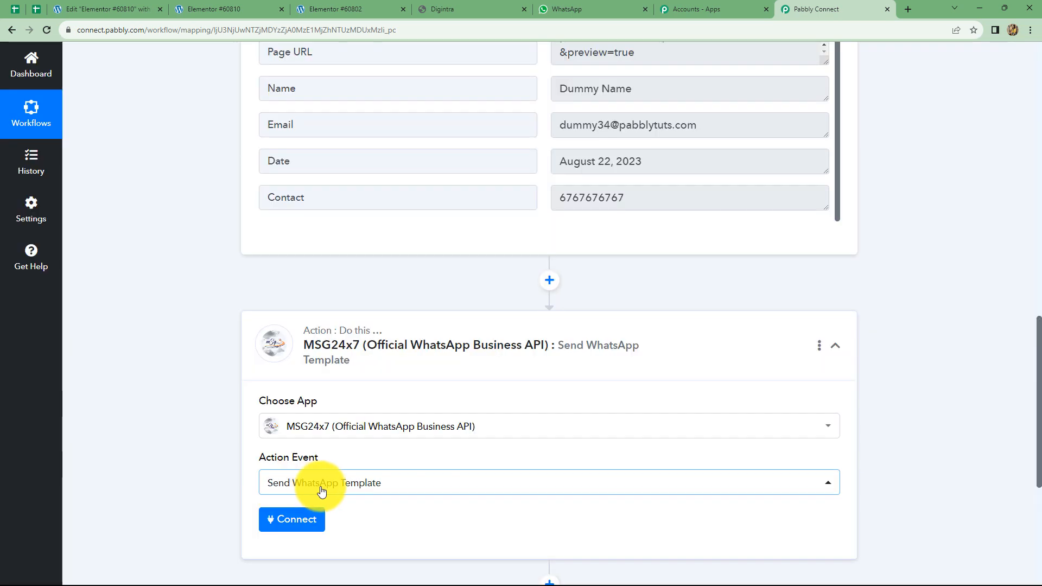
left_click(286, 517)
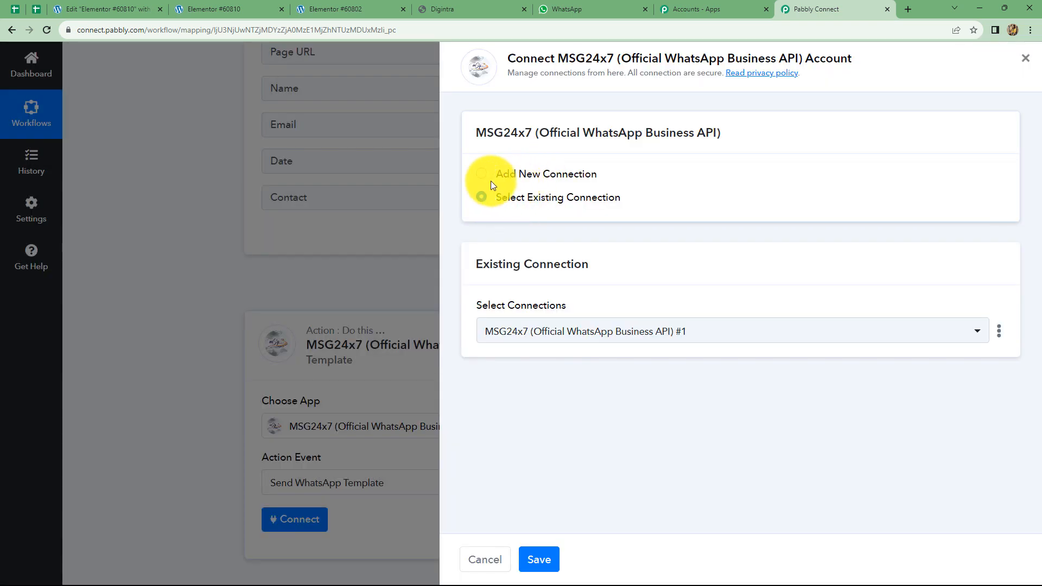
left_click(482, 175)
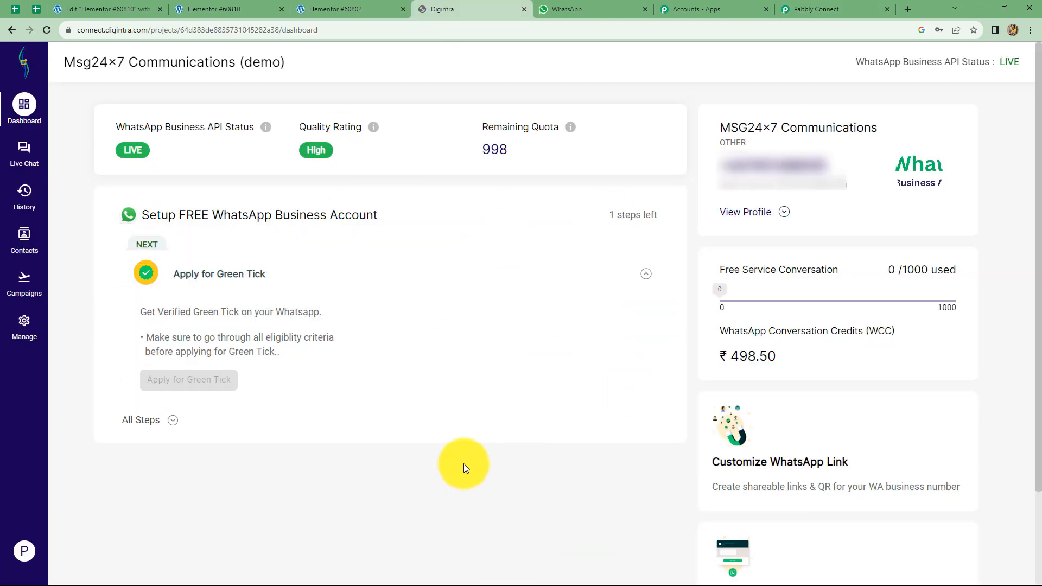
Copy the Digintra account's API key from the Manage section's API Key page
left_click(23, 323)
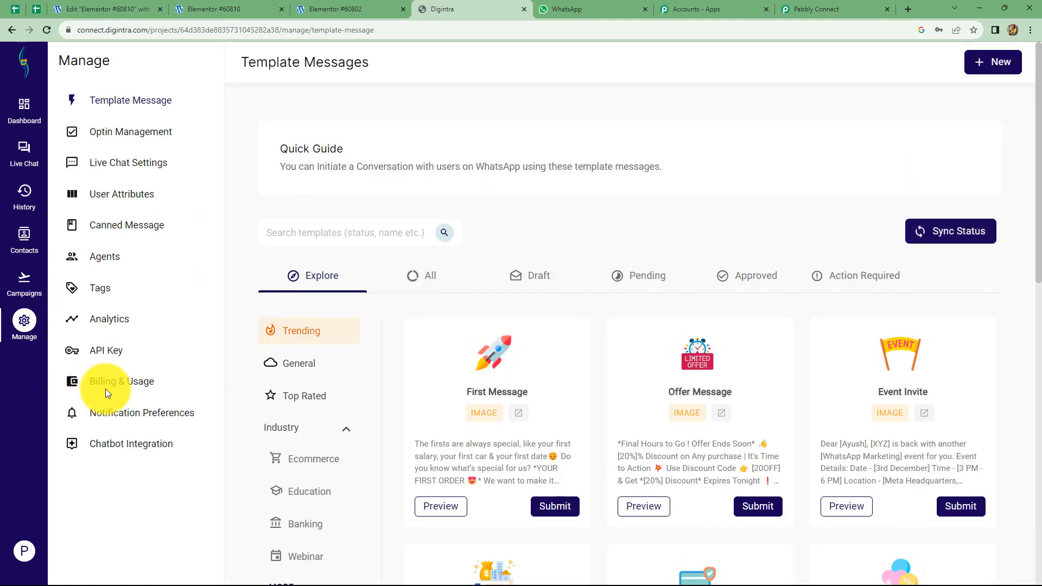
left_click(103, 352)
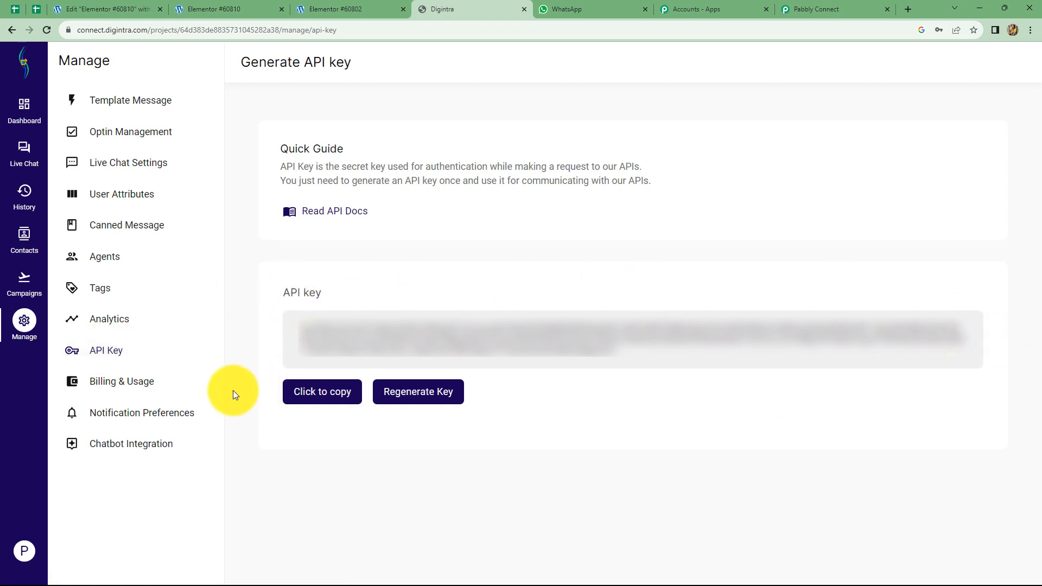
left_click(319, 394)
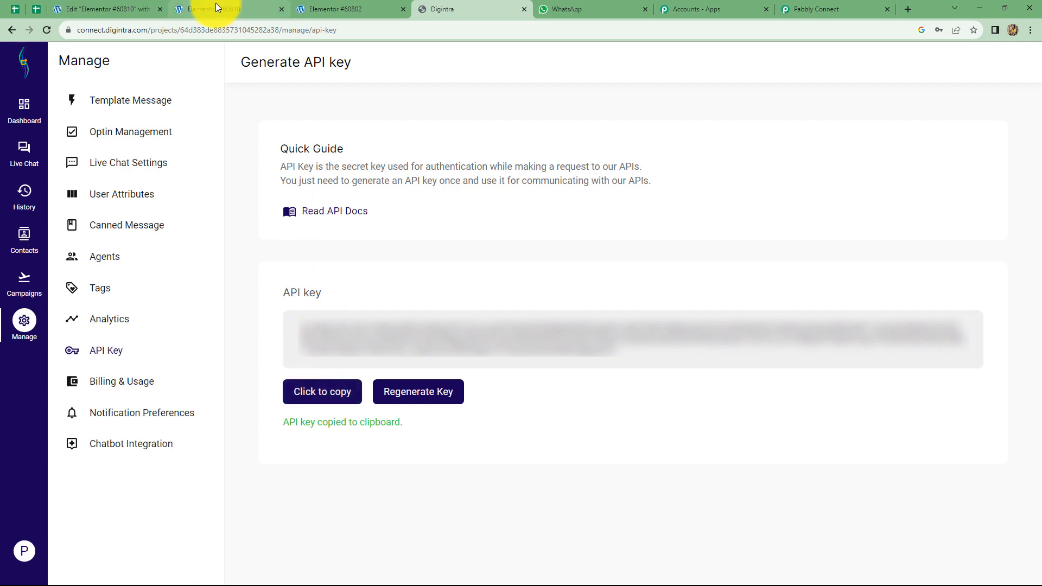
Paste the Digintra API key into the MSG24x7 API Key field and save the connection
left_click(812, 9)
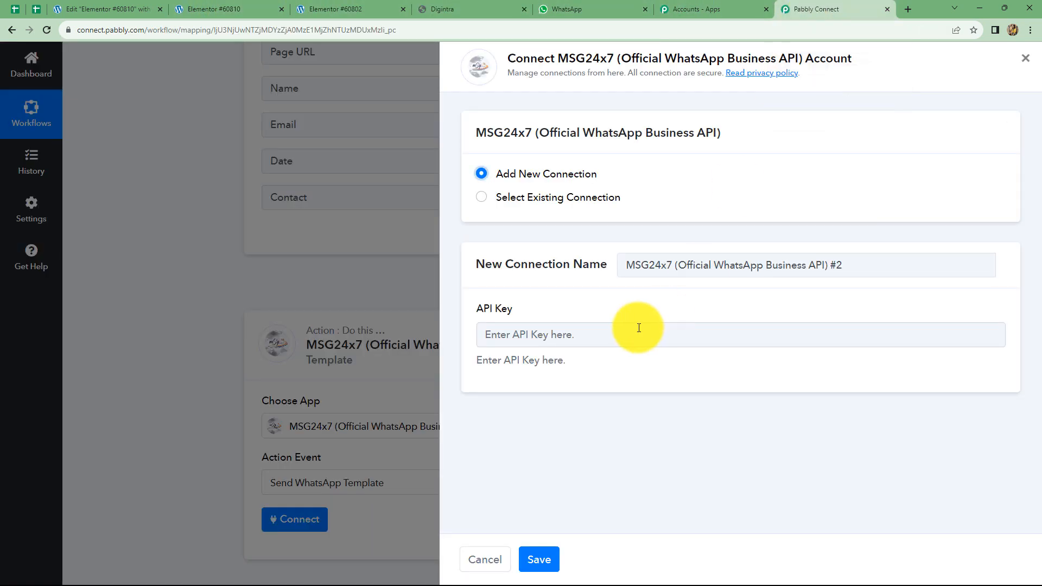
left_click(581, 335)
key("ctrl+v")
left_click(539, 559)
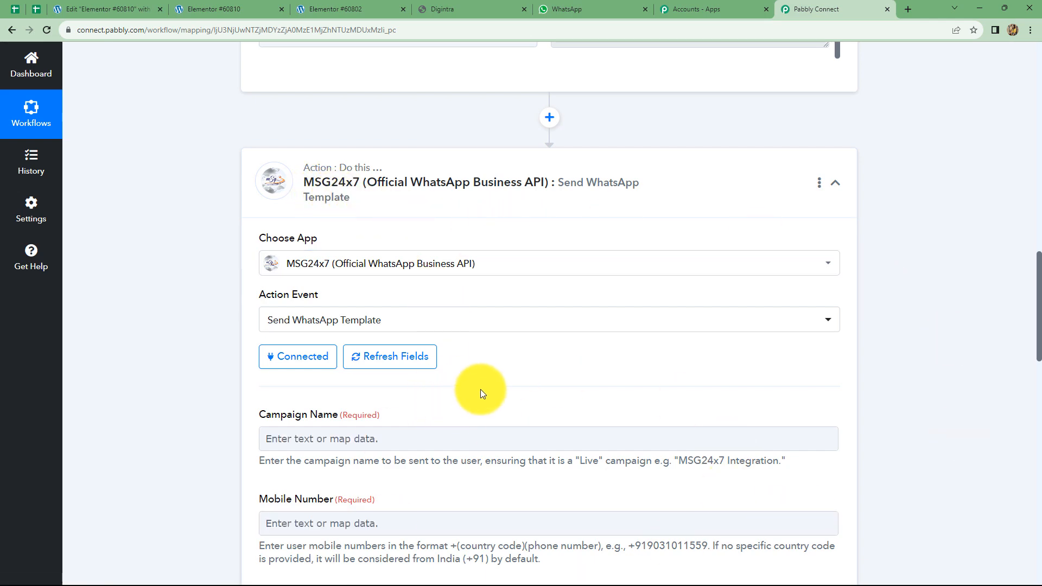
scroll(481, 389, "down", 3)
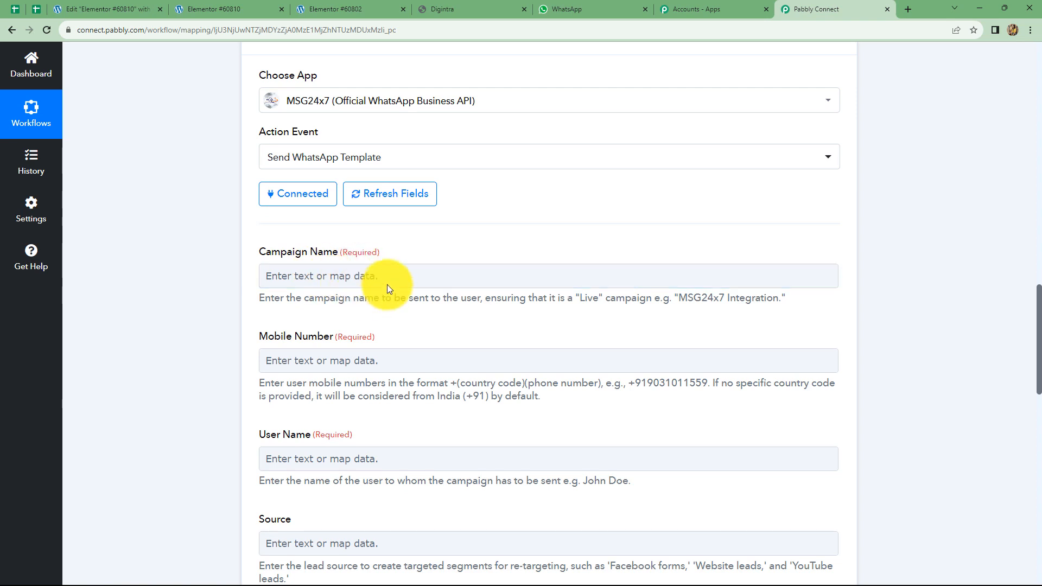
scroll(303, 209, "down", 3)
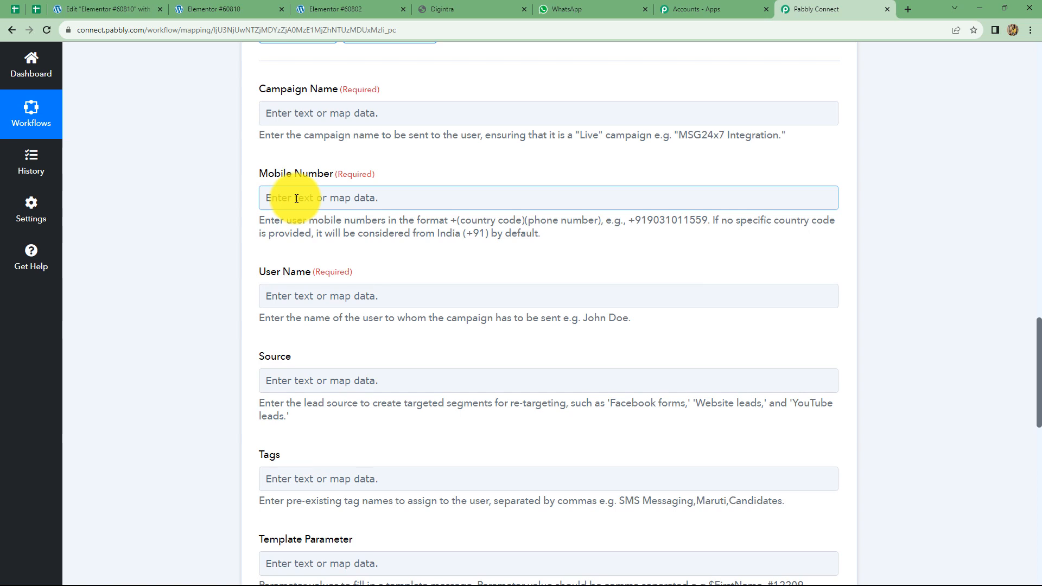
Map the Elementor form's Contact into Mobile Number and Name into User Name
left_click(297, 198)
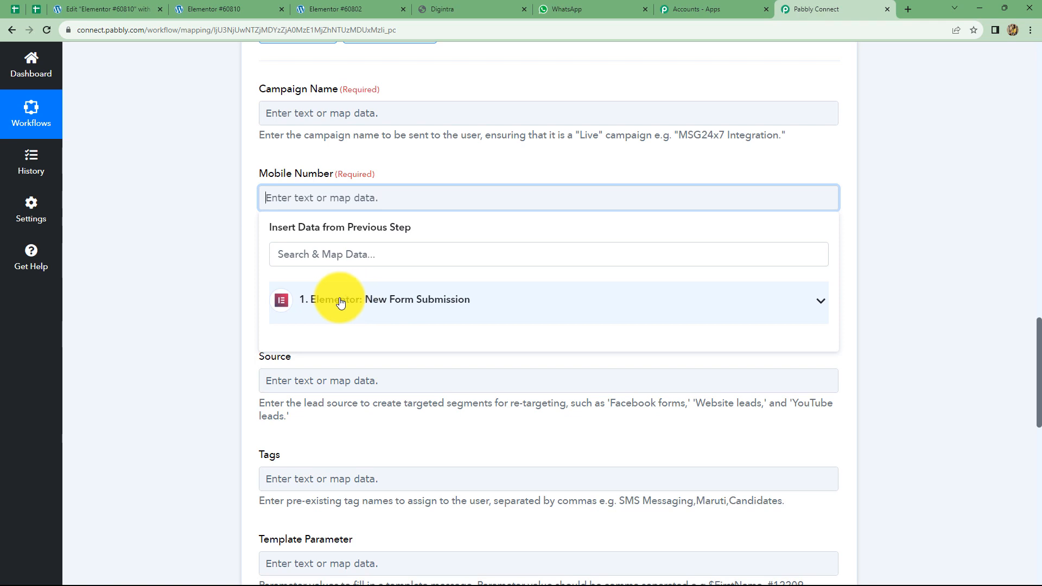
left_click(372, 301)
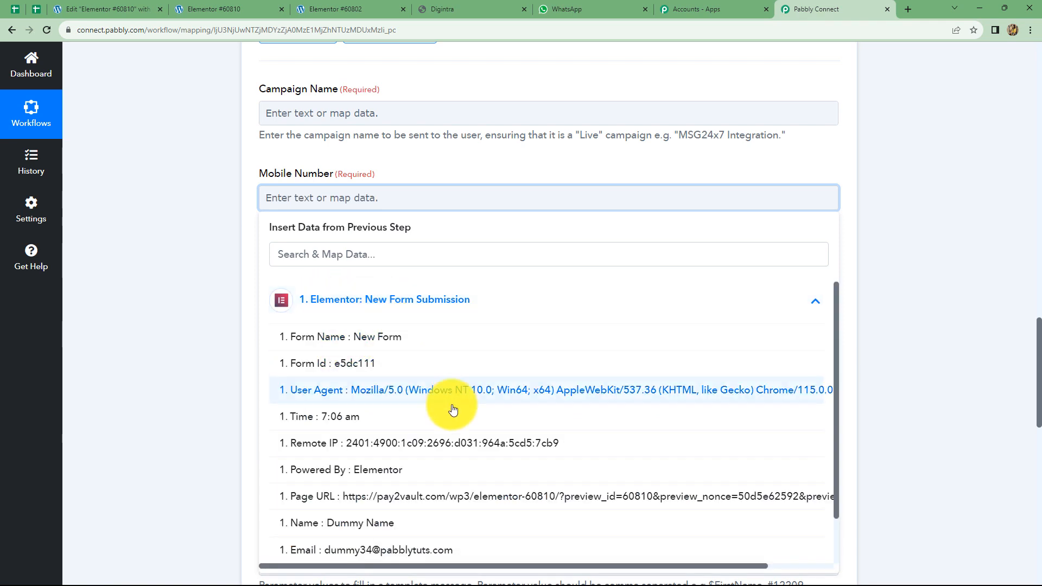
scroll(376, 554, "down", 1)
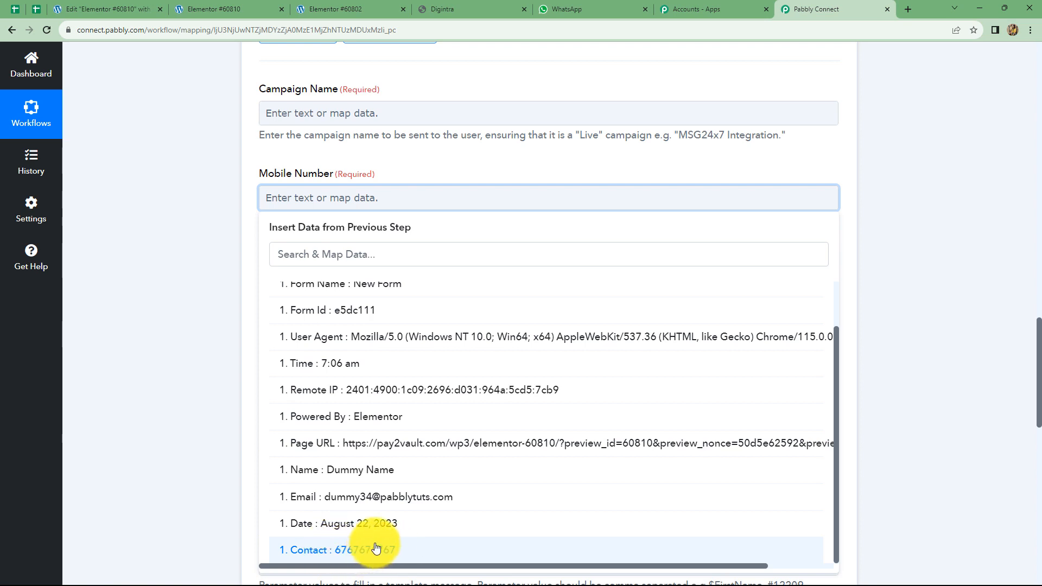
left_click(374, 550)
left_click(879, 305)
scroll(448, 254, "down", 2)
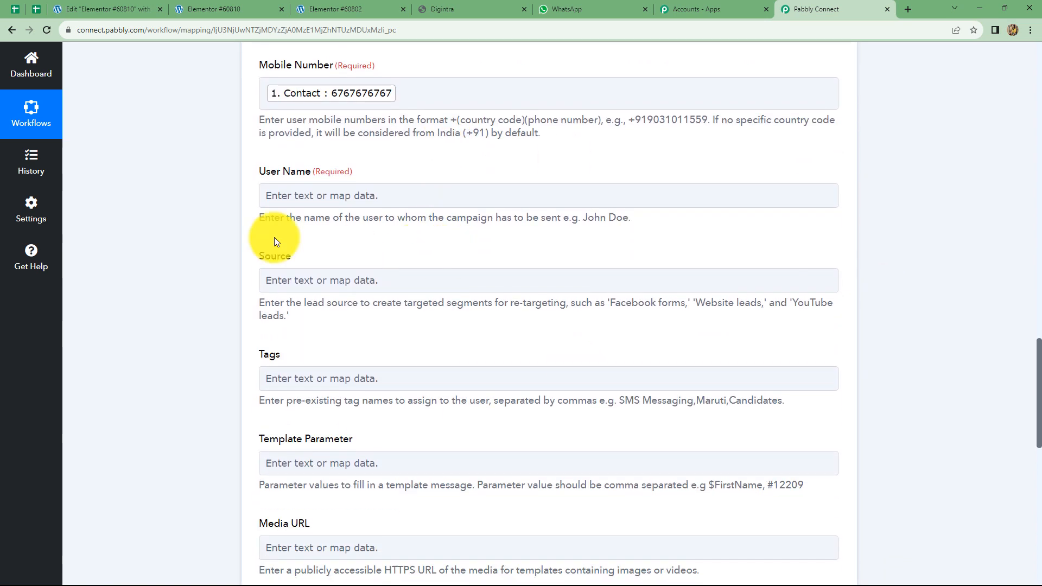
left_click(322, 201)
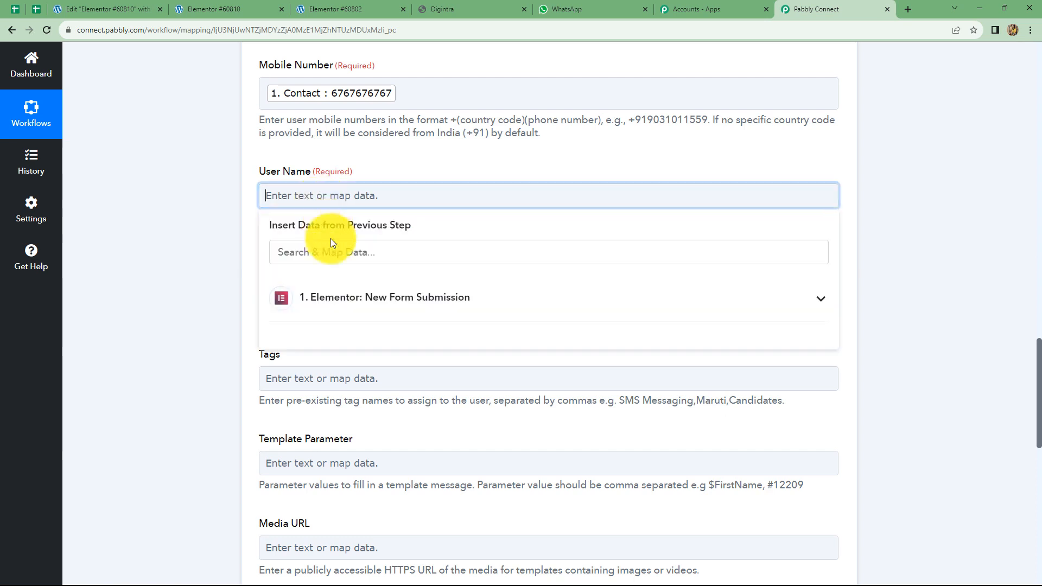
left_click(349, 297)
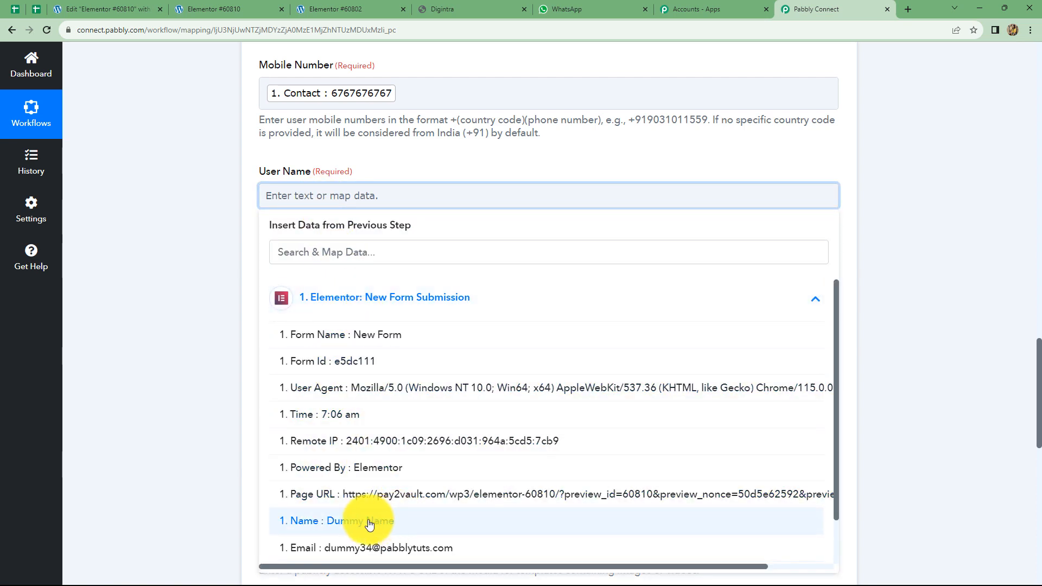
left_click(397, 520)
left_click(879, 232)
scroll(426, 249, "down", 2)
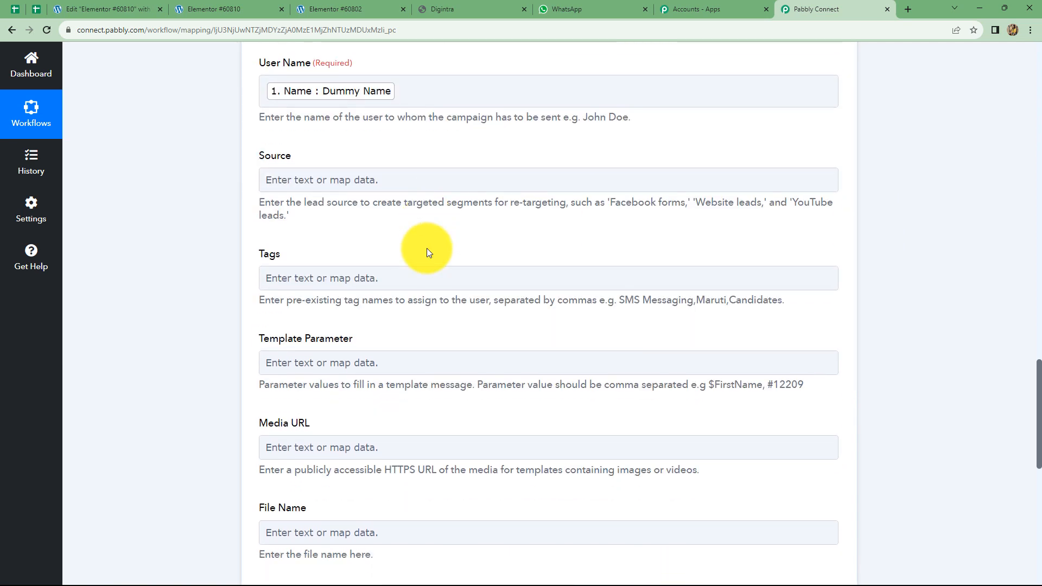
Enter 'Elementor' as the Source value, then return to the Digintra tab
left_click(350, 181)
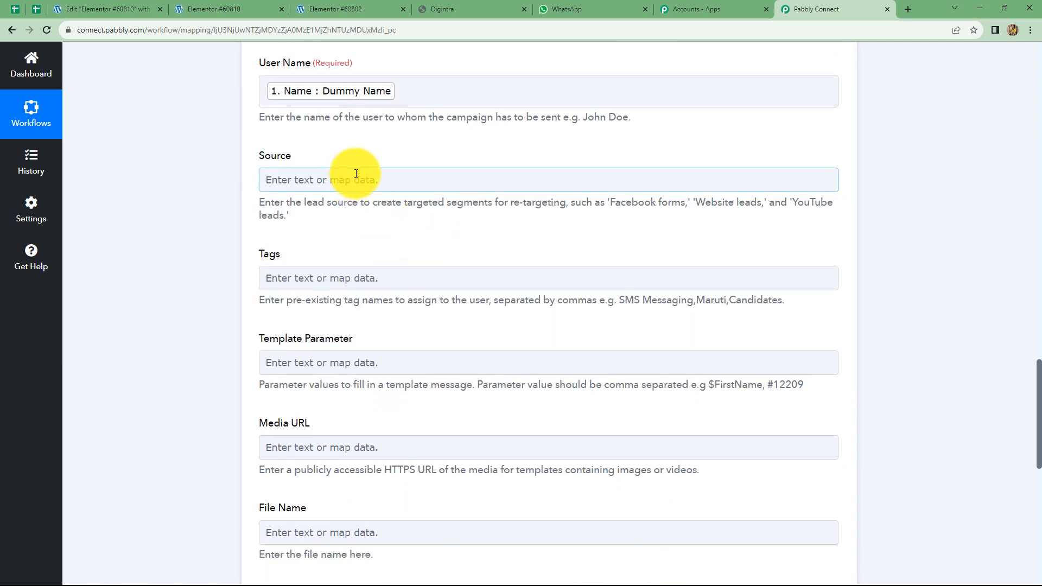
left_click(354, 175)
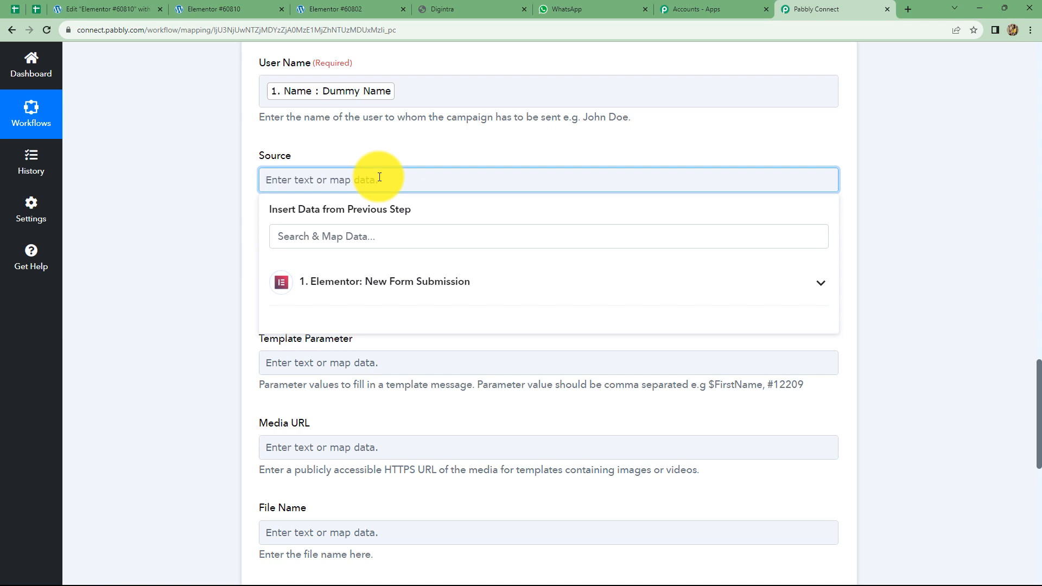
type("eLEMENTOR")
key("ctrl+a")
type("Elementor")
left_click(877, 278)
scroll(292, 176, "down", 2)
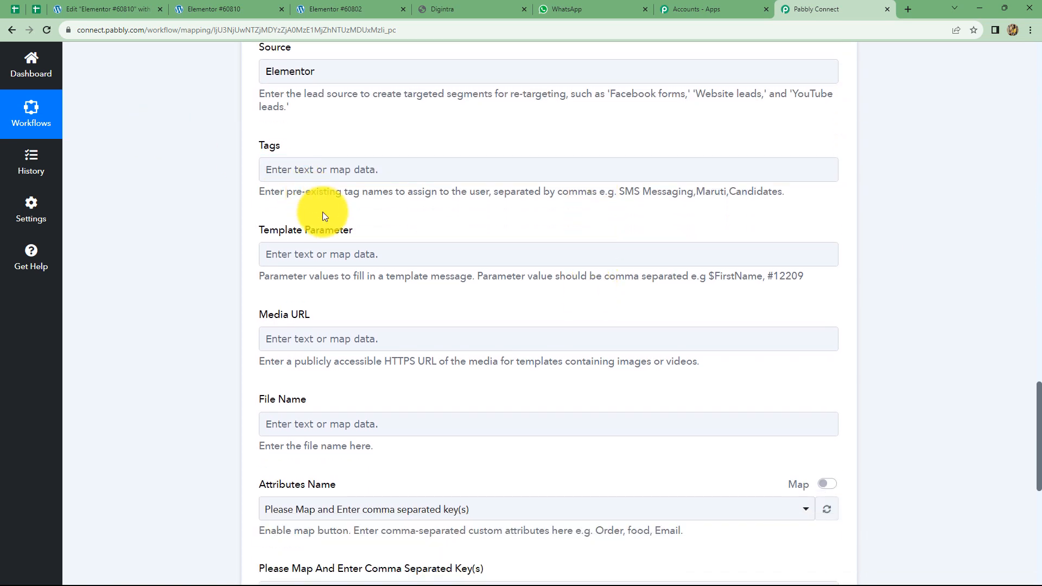
scroll(322, 216, "down", 1)
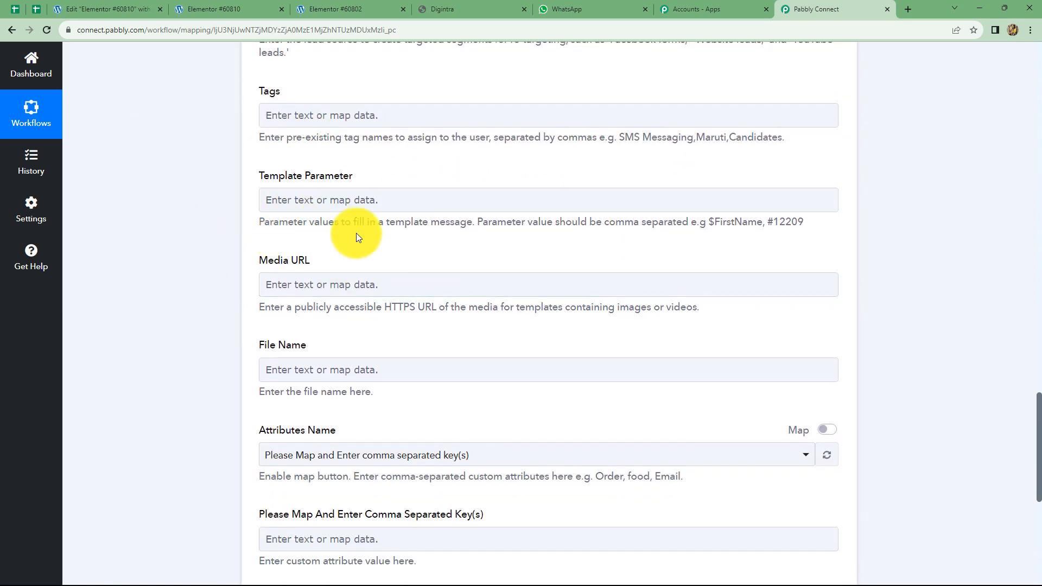
left_click(348, 198)
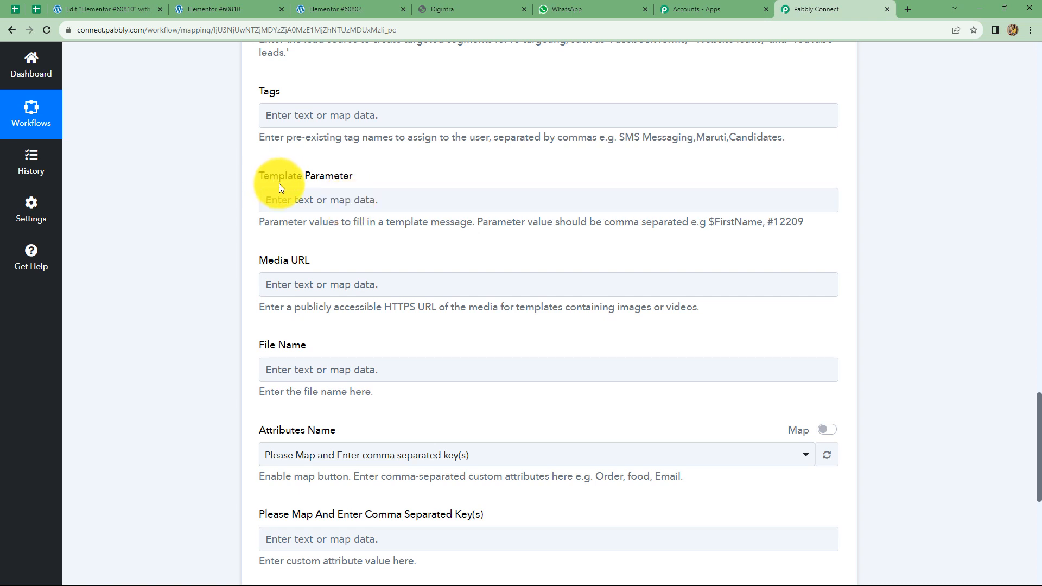
left_click(430, 12)
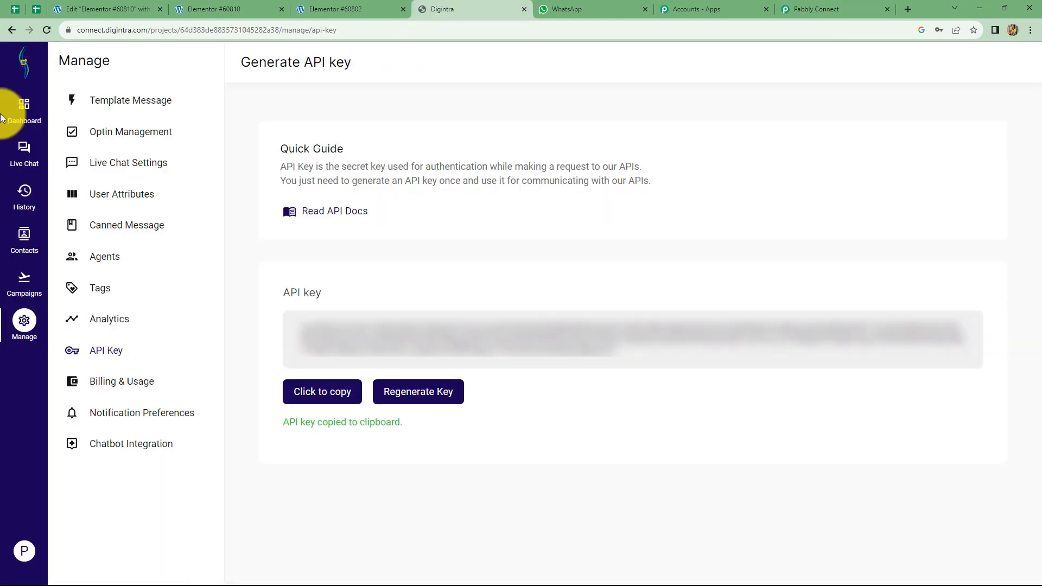
Show all Template Message entries in Digintra and preview the approved form_responses template
left_click(131, 101)
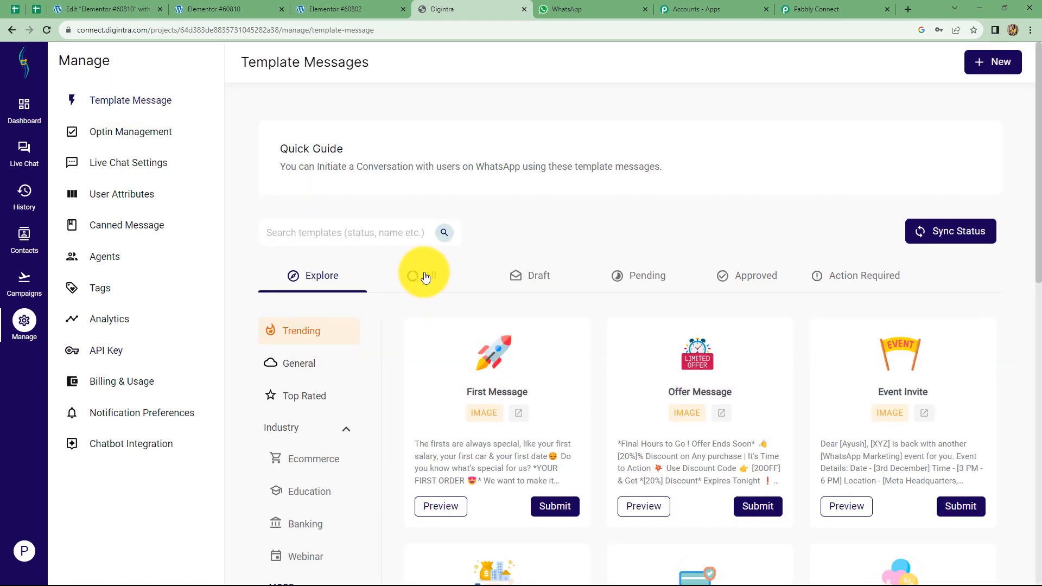
left_click(425, 278)
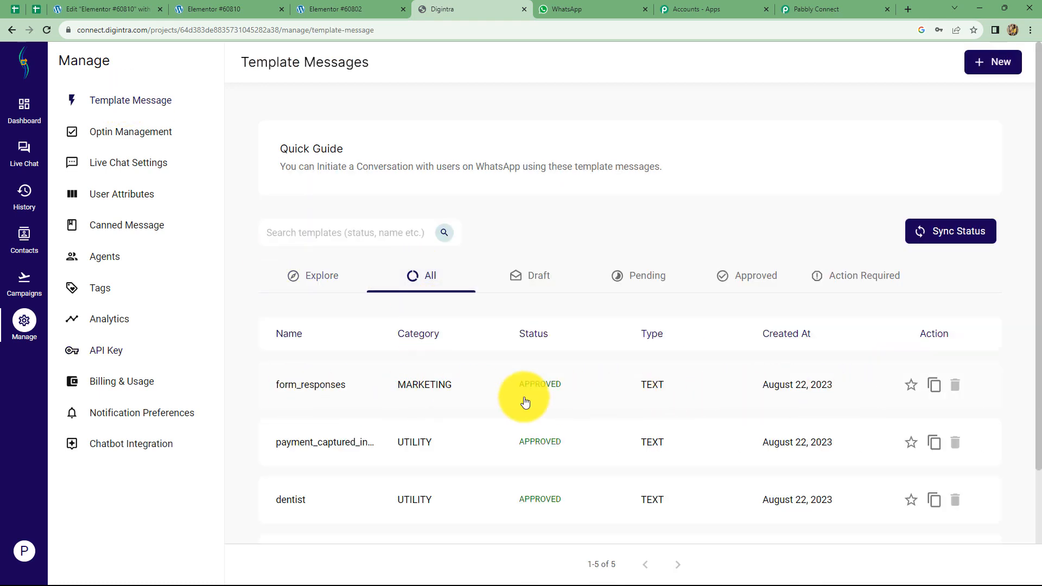
left_click(326, 387)
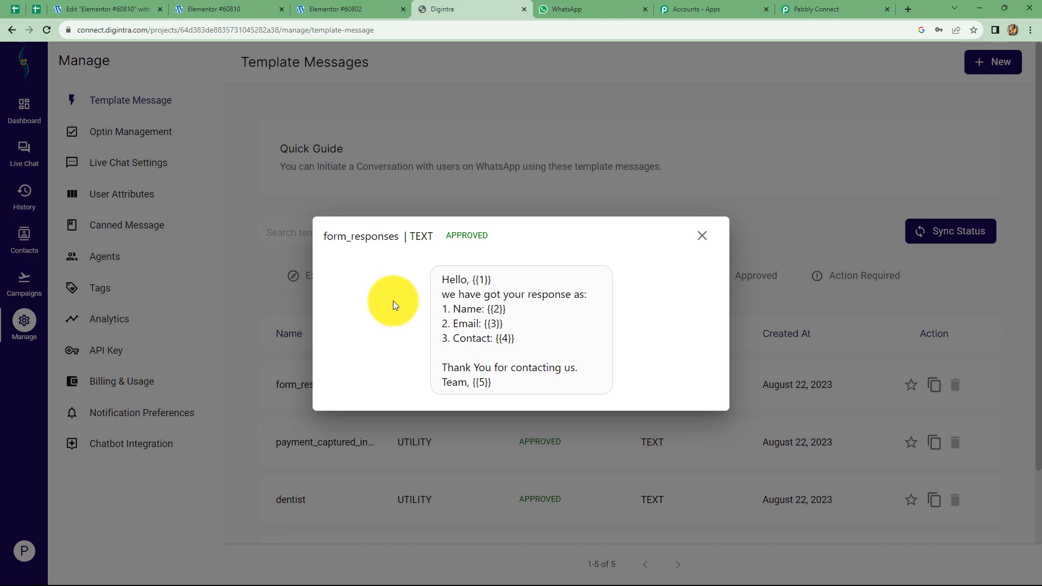
Close the form_responses preview after reviewing its {{1}} to {{5}} placeholders
left_click(704, 238)
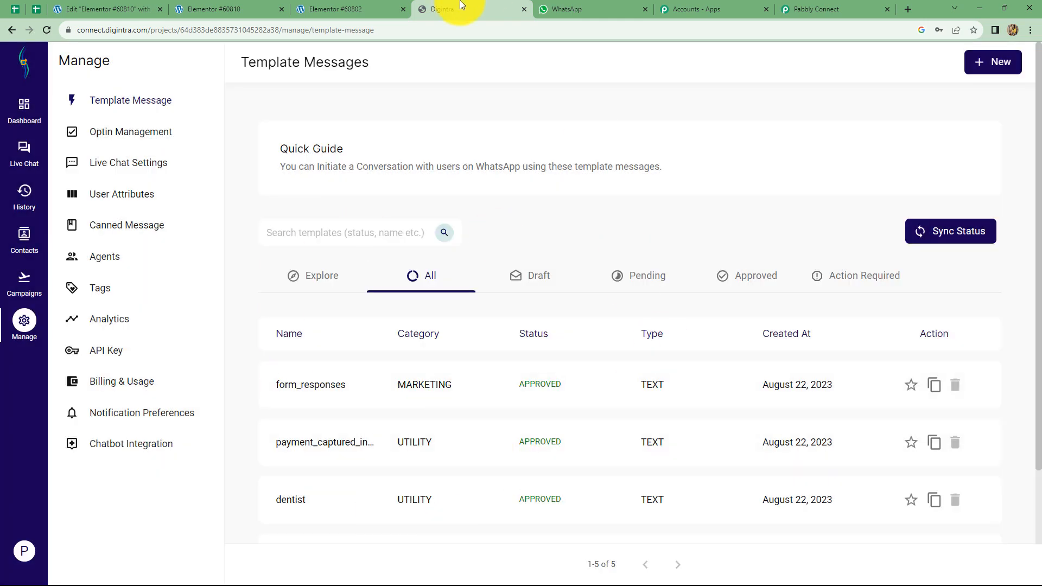
Back in Pabbly Connect, browse Template Parameter's Elementor form fields without mapping any
left_click(810, 7)
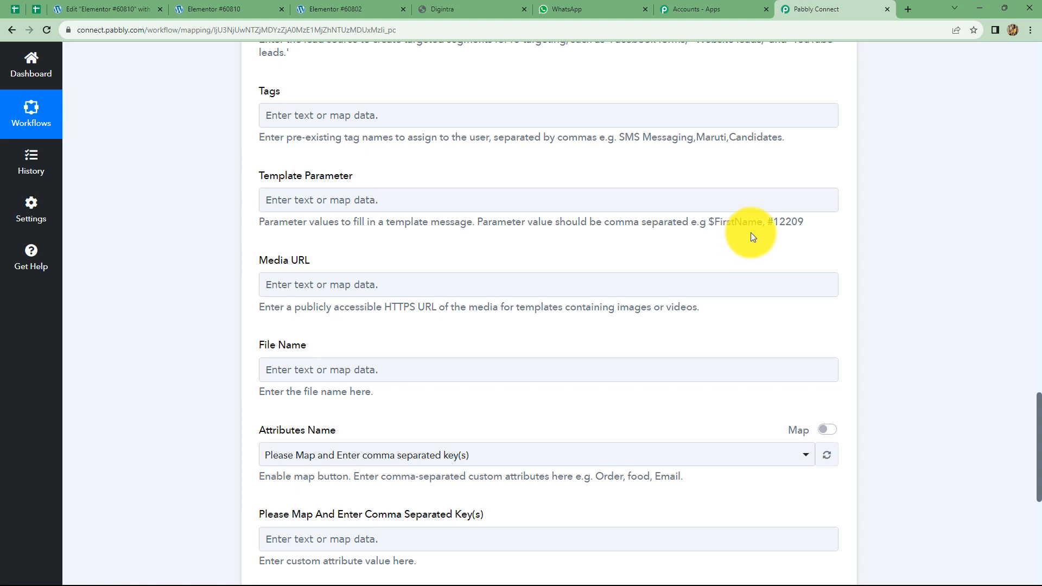
left_click(339, 205)
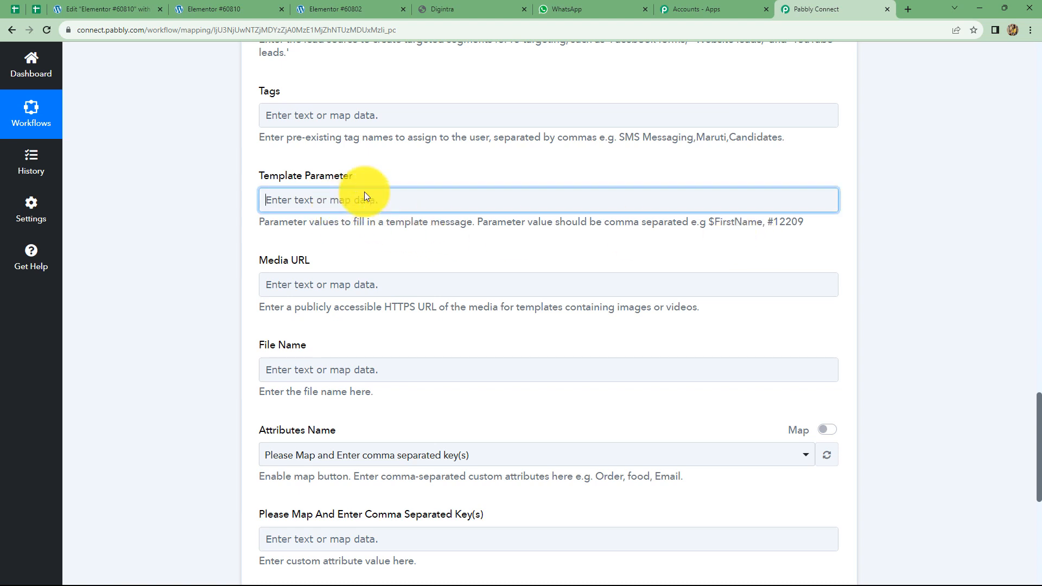
left_click(364, 198)
left_click(376, 307)
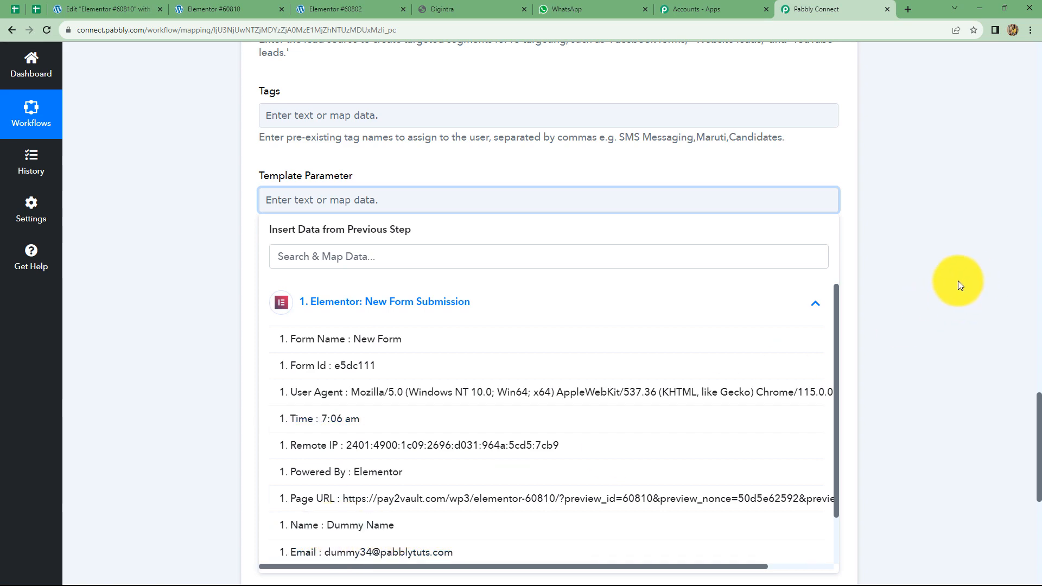
left_click(958, 281)
Add a new step slot between the Elementor form trigger and the MSG24x7 action
scroll(819, 252, "up", 3)
scroll(818, 252, "up", 14)
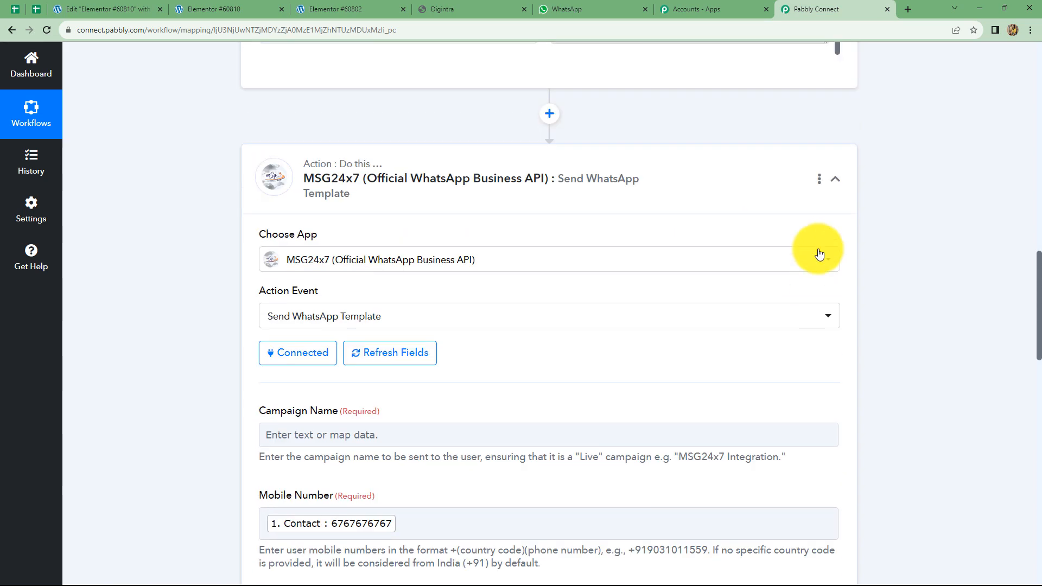
left_click(550, 335)
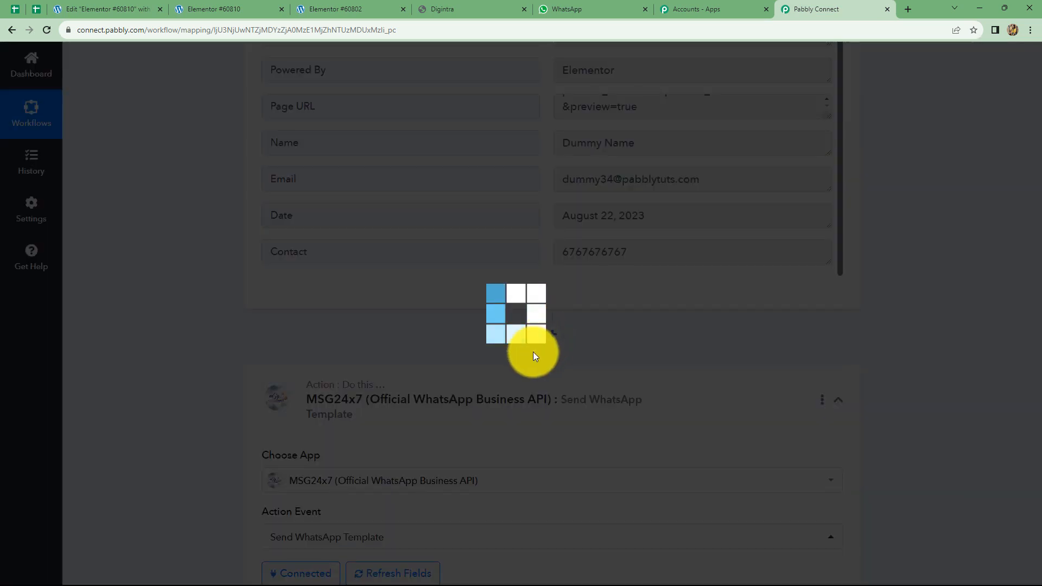
Choose Text Formatter by Pabbly with the Split Text action event for the new step and connect it
left_click(538, 339)
scroll(327, 468, "down", 2)
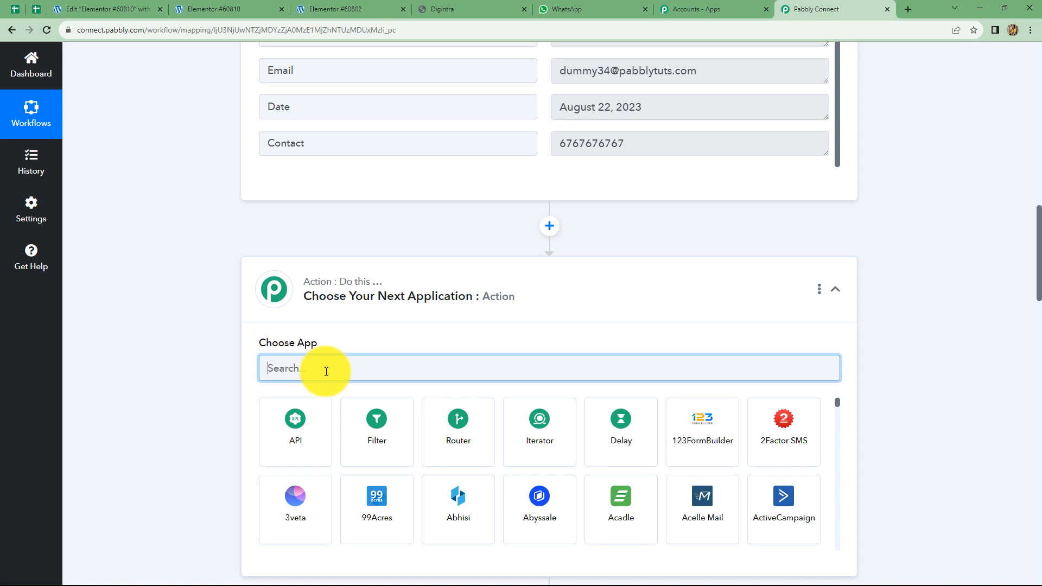
type("Text")
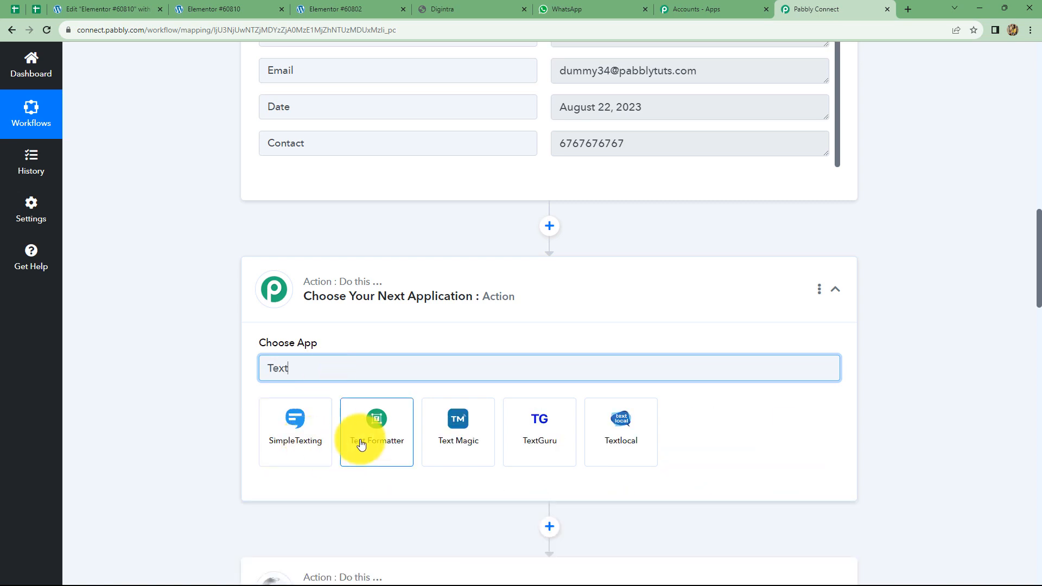
left_click(357, 433)
left_click(308, 428)
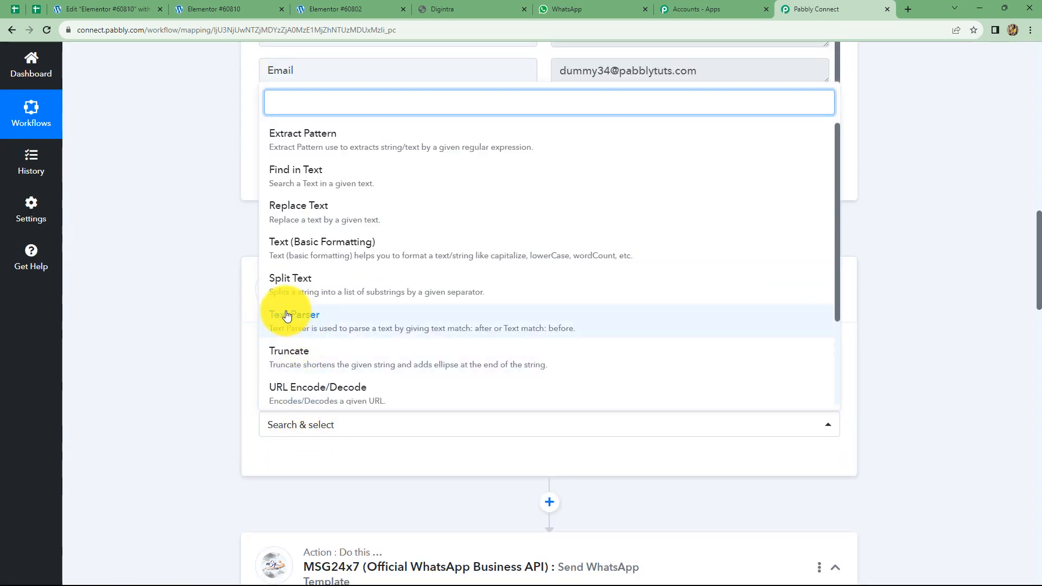
left_click(300, 286)
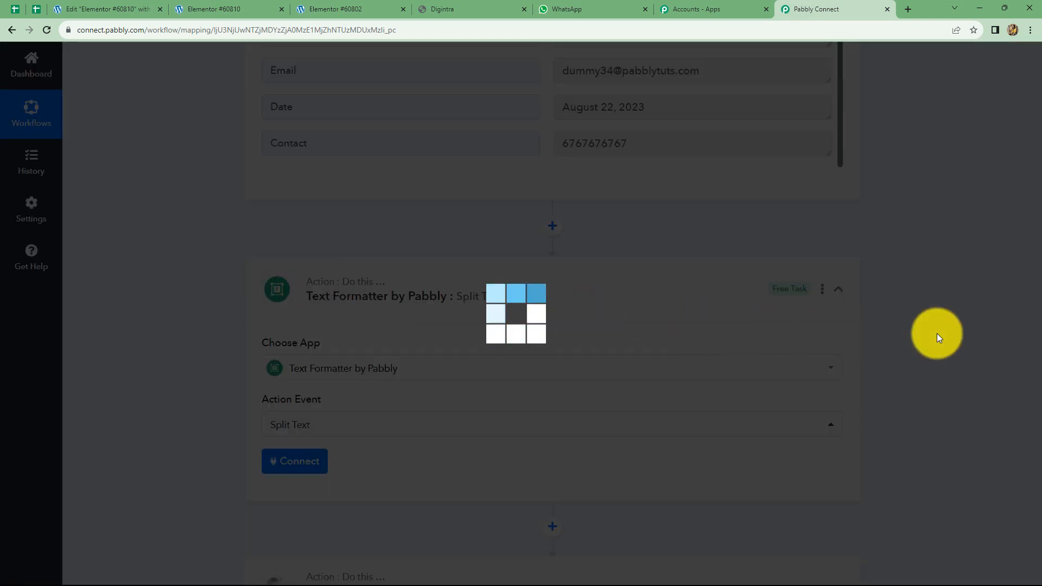
scroll(934, 333, "down", 3)
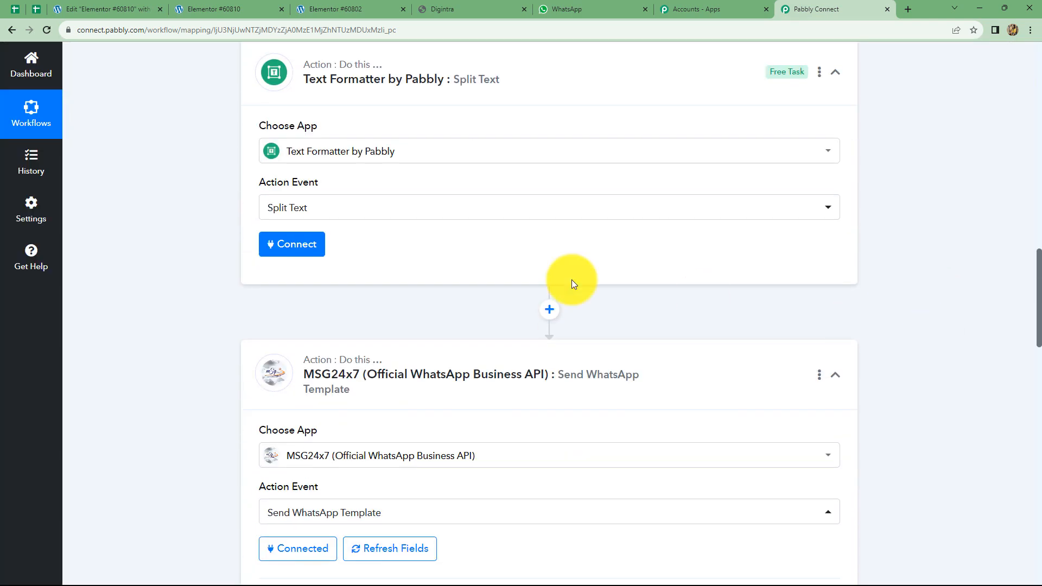
left_click(292, 244)
scroll(377, 318, "down", 2)
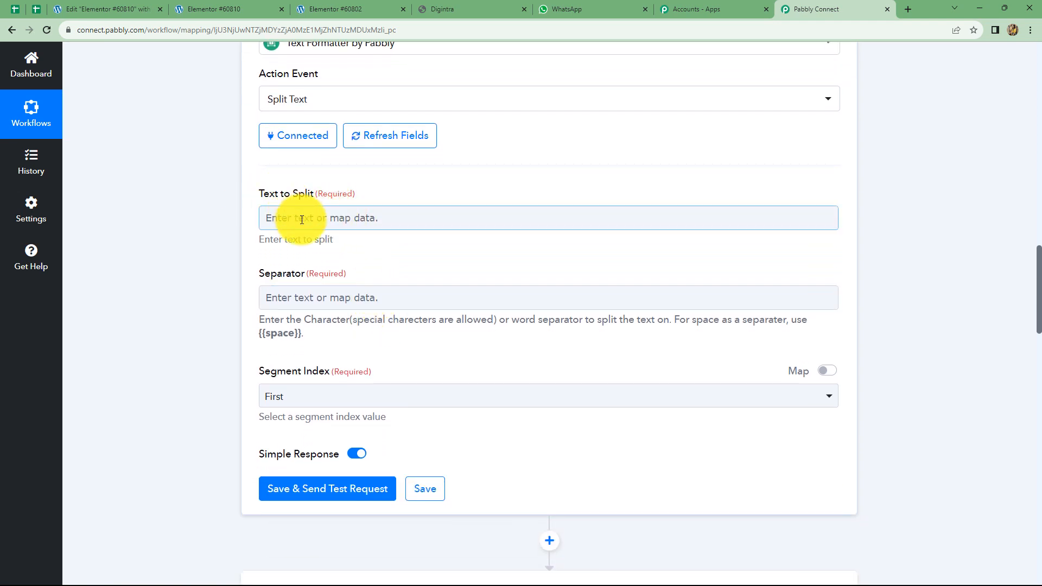
Map the Elementor form's Name into the Text to Split field
left_click(302, 219)
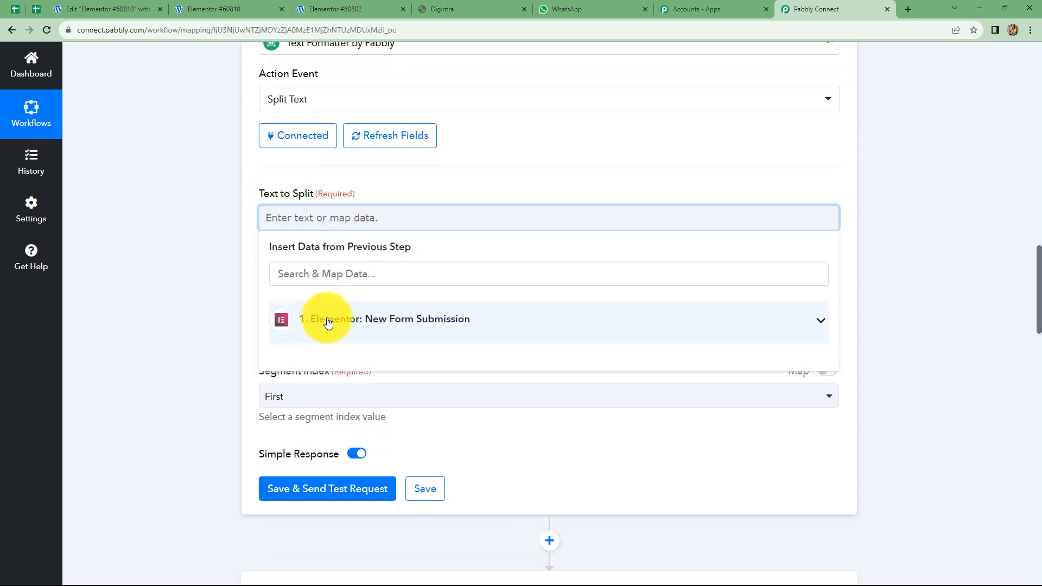
left_click(326, 316)
scroll(333, 461, "down", 2)
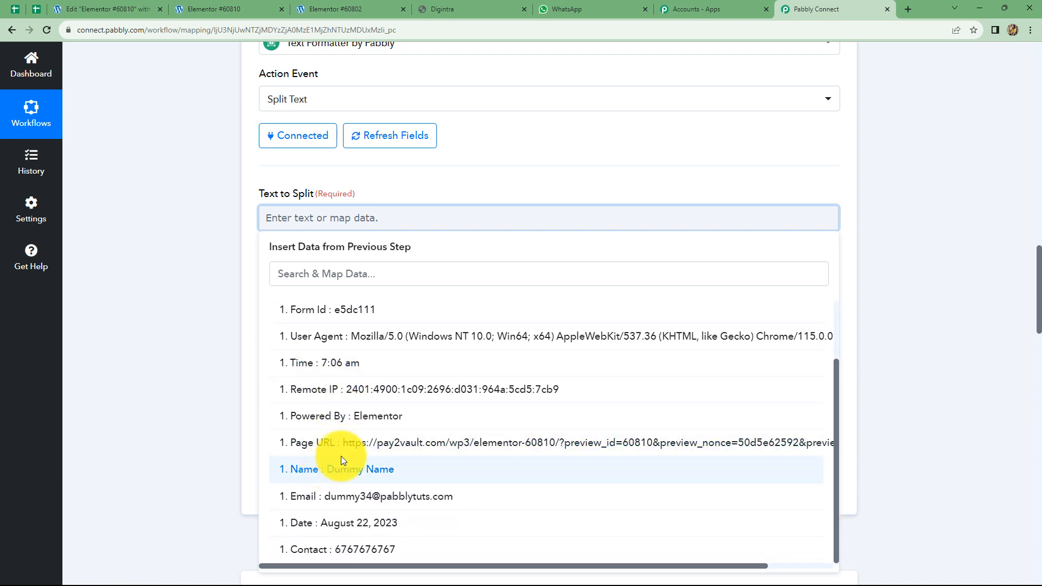
left_click(341, 461)
left_click(929, 268)
scroll(612, 282, "down", 2)
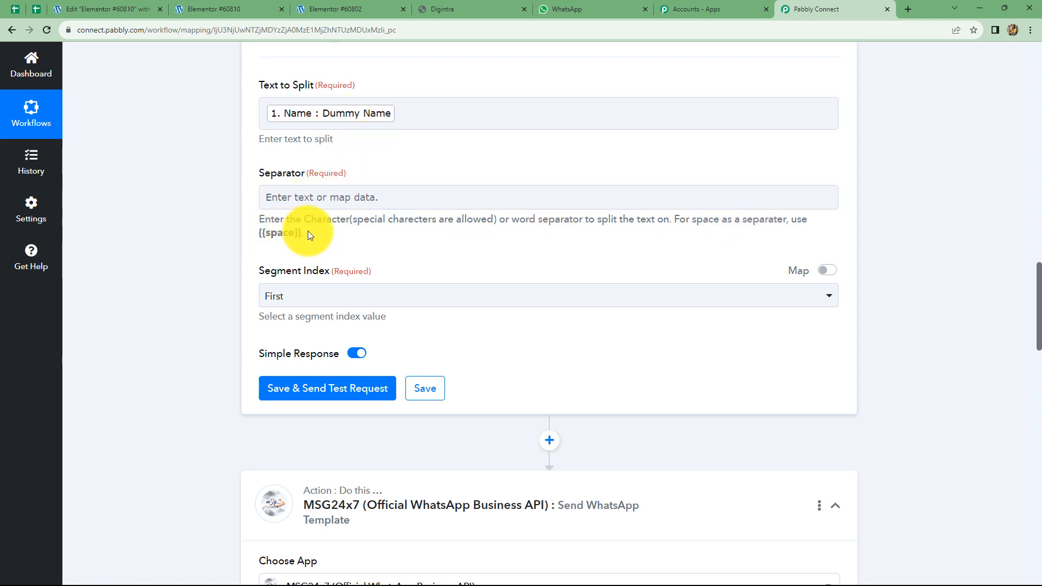
Set Separator to {{space}} and Segment Index to All, then save and send a test request
left_click_drag(303, 232, 258, 233)
key("ctrl+c")
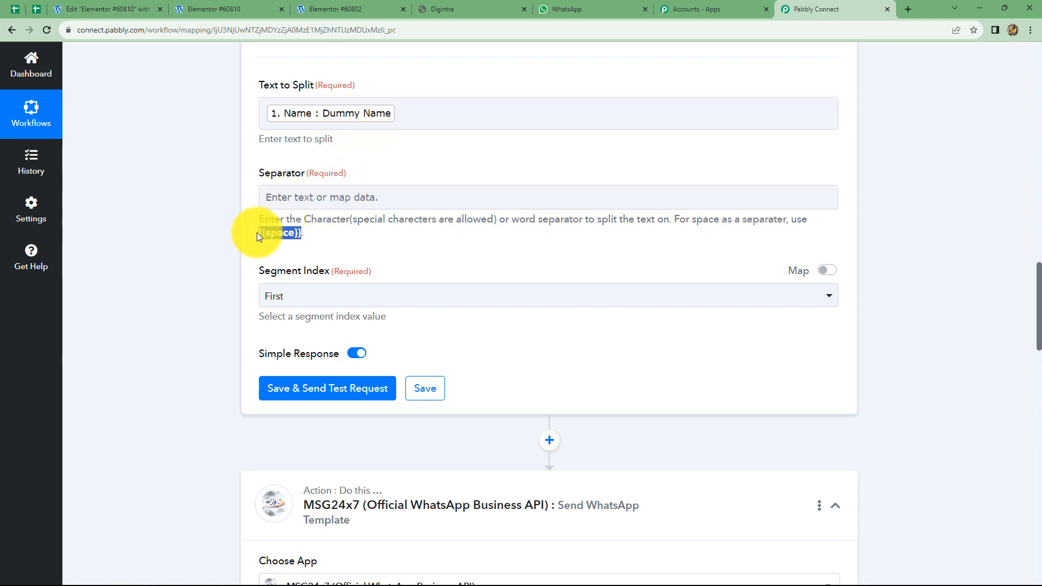
left_click(327, 188)
key("ctrl+v")
left_click(423, 167)
scroll(272, 223, "down", 1)
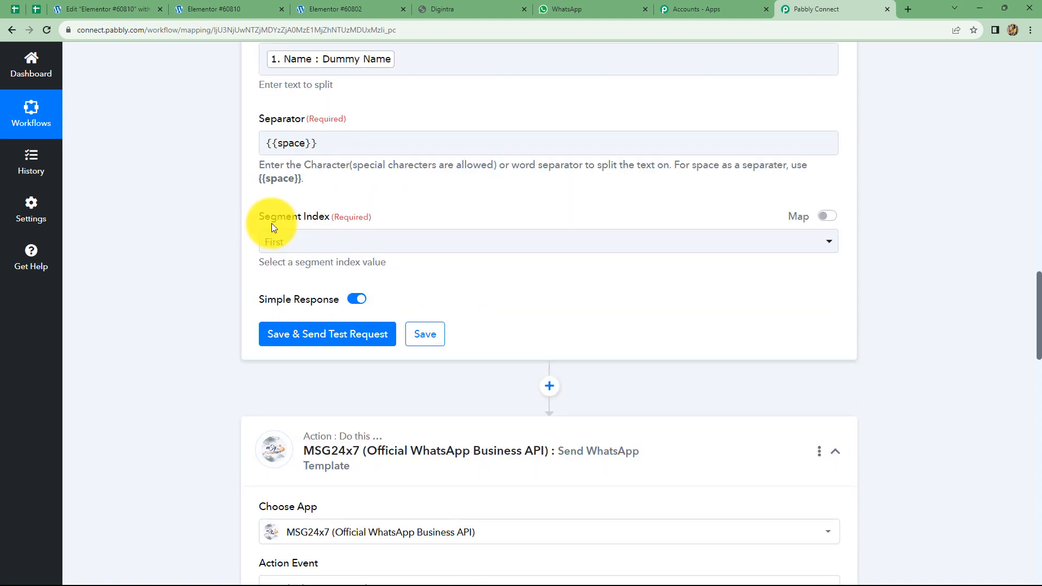
left_click(310, 240)
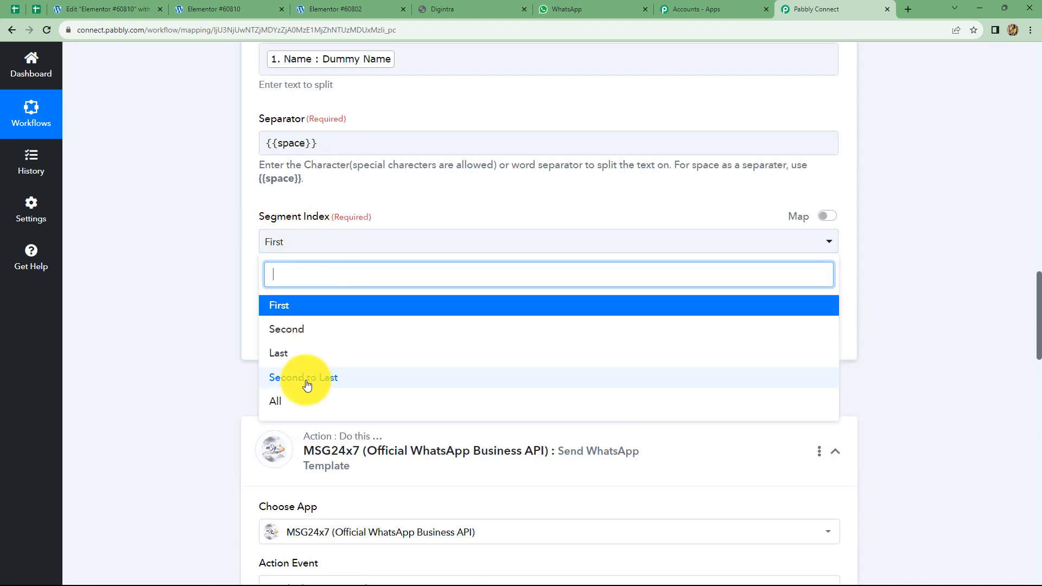
left_click(279, 406)
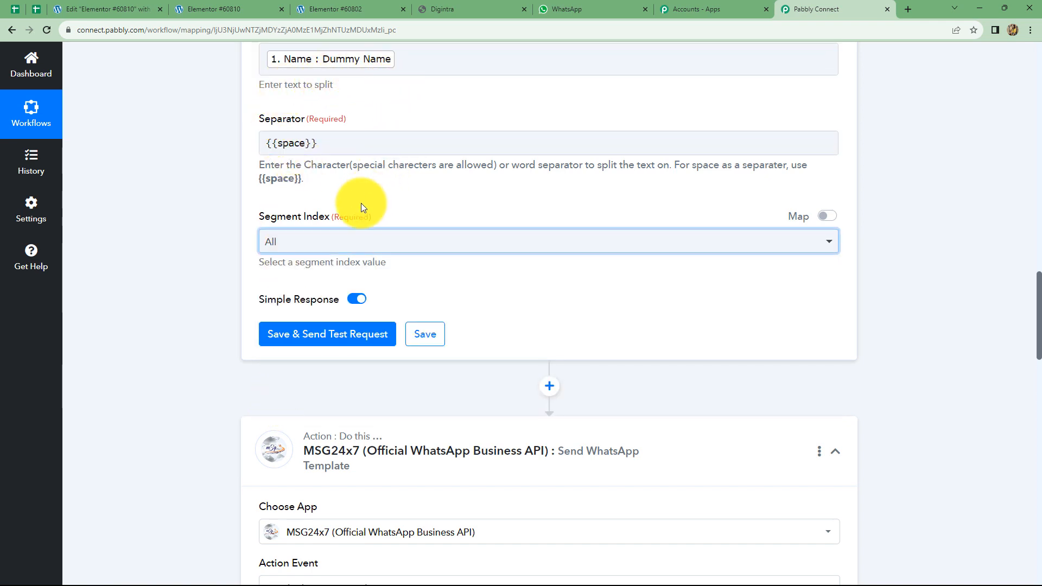
left_click(314, 341)
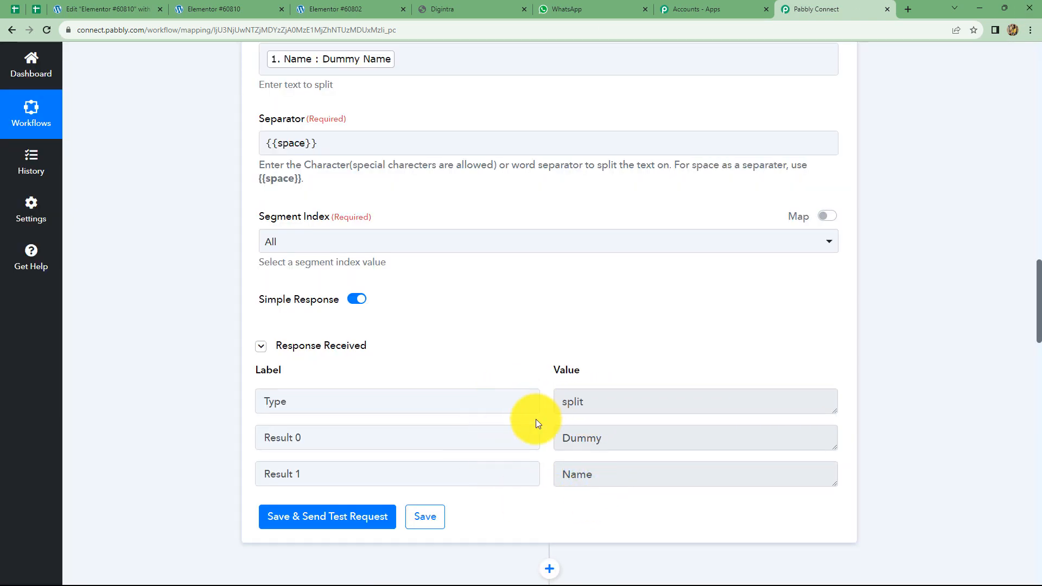
scroll(342, 261, "down", 10)
scroll(349, 263, "up", 4)
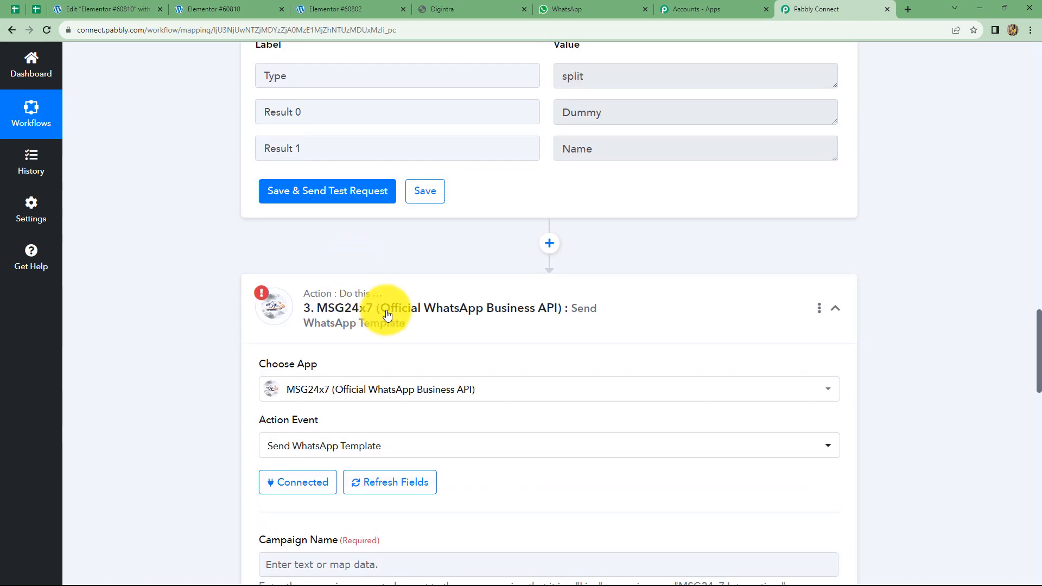
Reconnect the MSG24x7 step through its existing connection and save
scroll(387, 315, "down", 1)
scroll(582, 261, "down", 3)
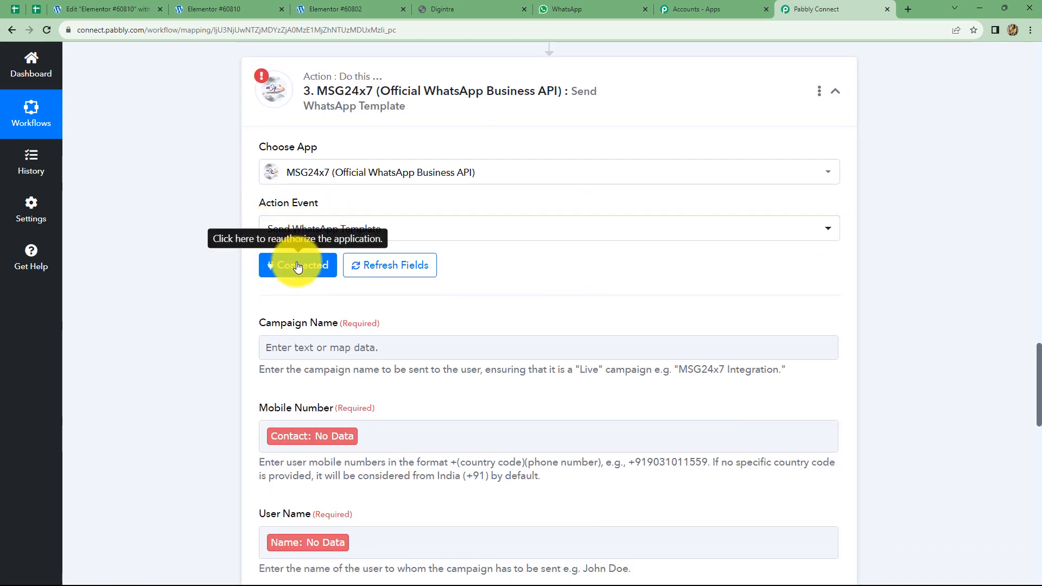
left_click(298, 266)
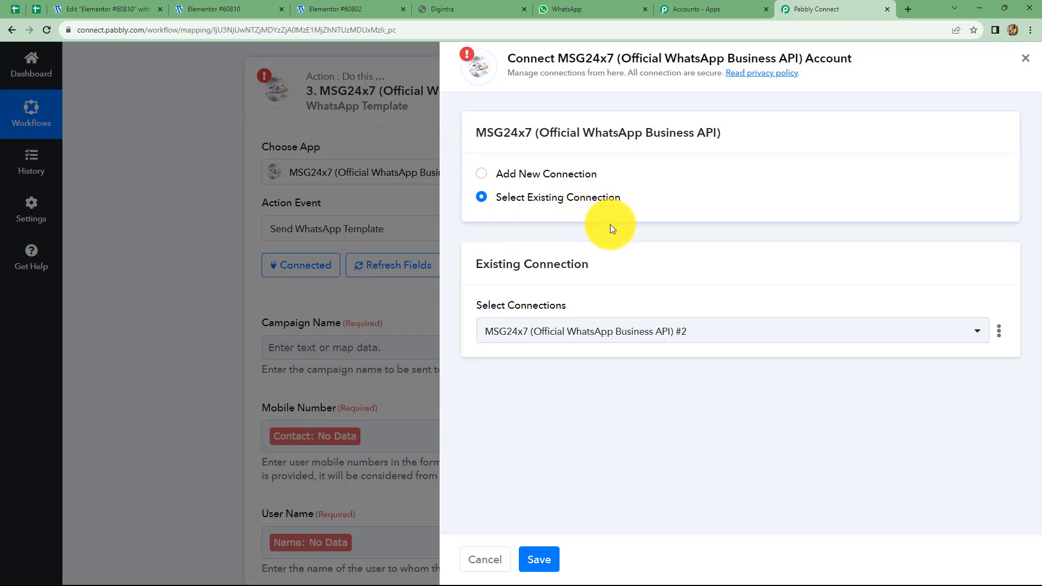
left_click(541, 560)
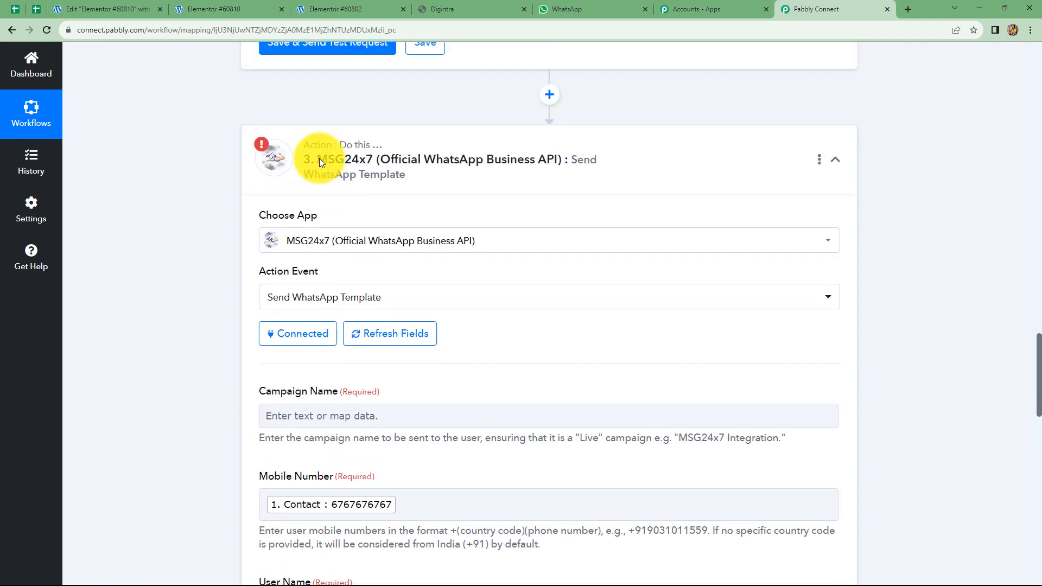
scroll(386, 321, "down", 9)
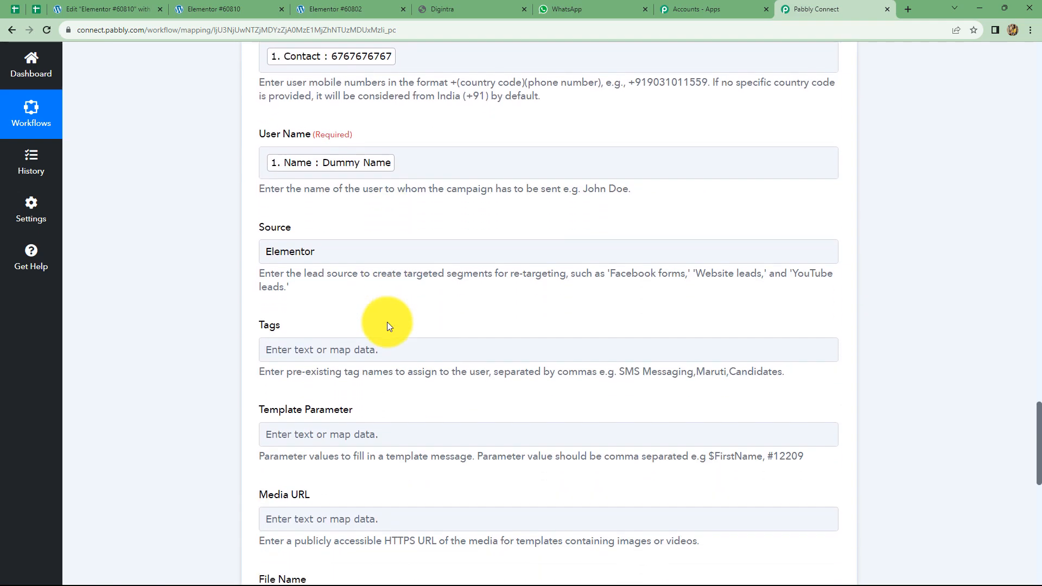
scroll(389, 325, "down", 3)
Insert Split Text's Result 0 as the first Template Parameter
left_click(358, 275)
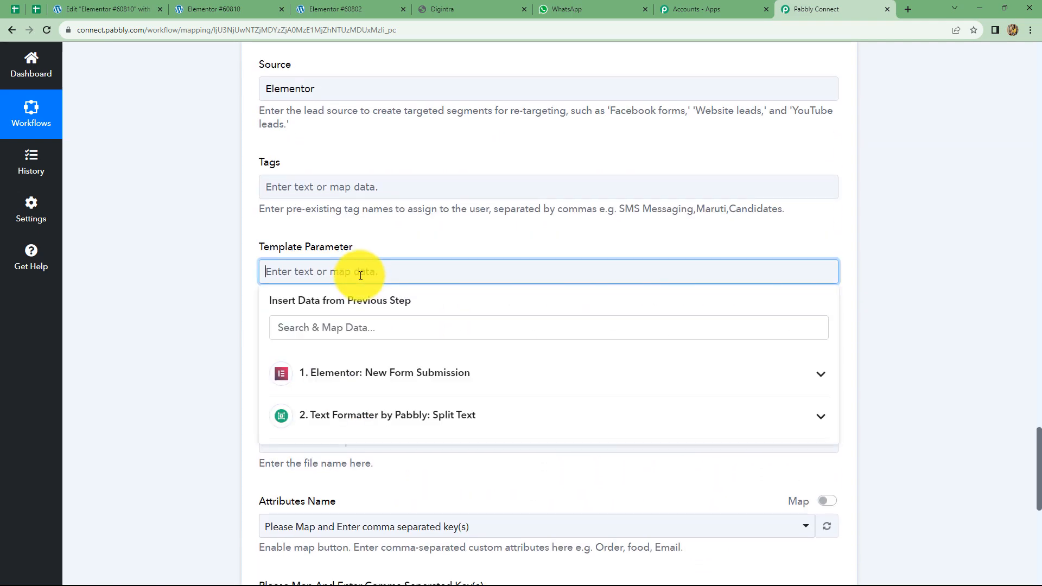
left_click(379, 418)
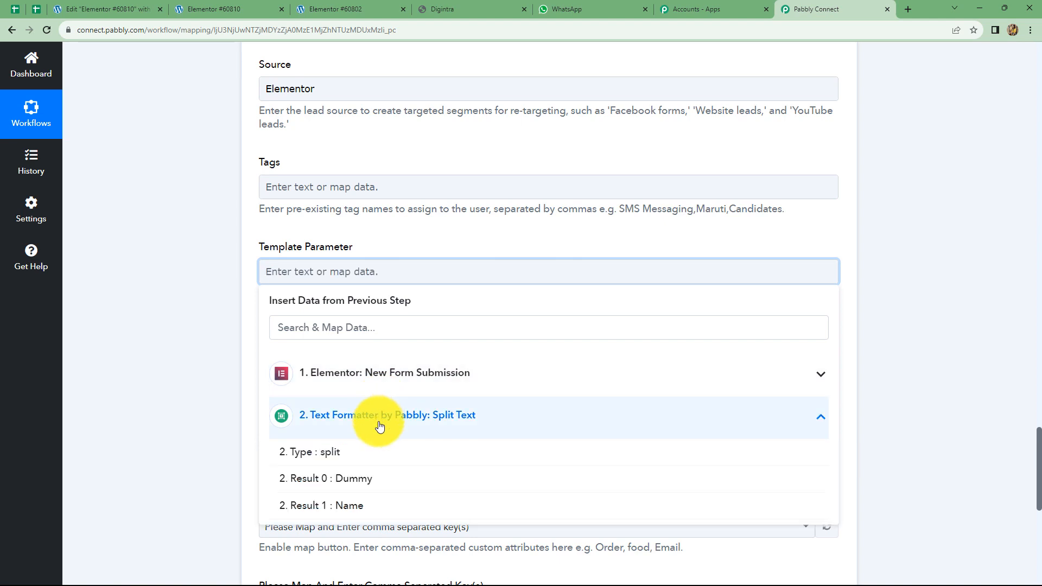
left_click(361, 482)
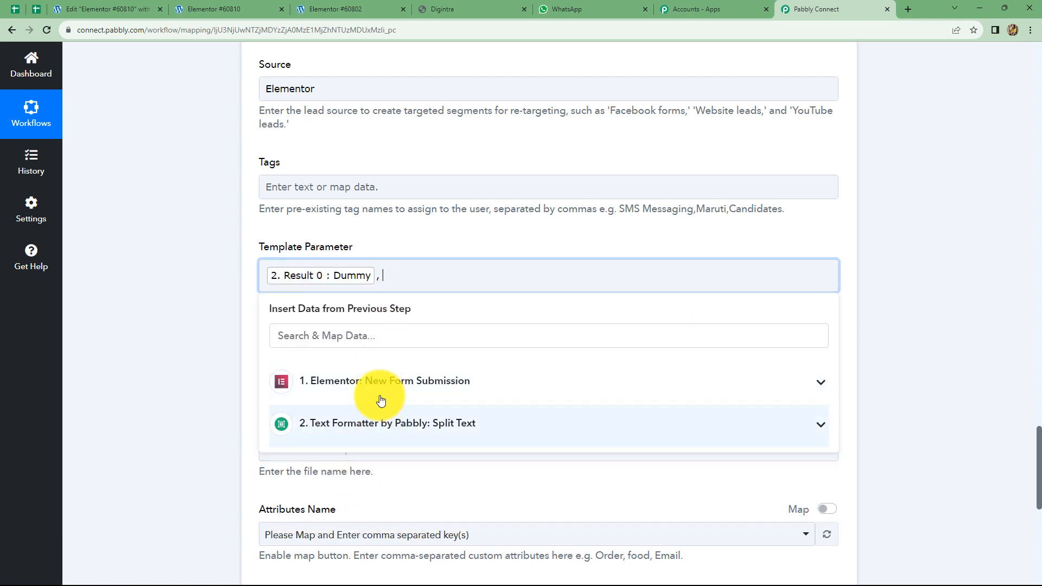
Add the form's Name, Email and Contact values to Template Parameter
left_click(460, 383)
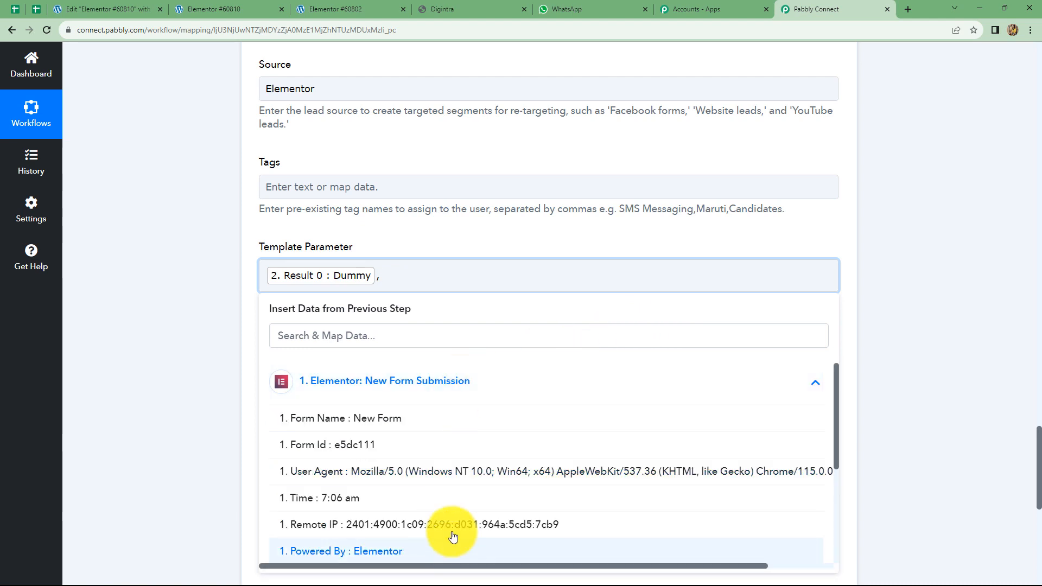
scroll(454, 515, "down", 3)
left_click(387, 429)
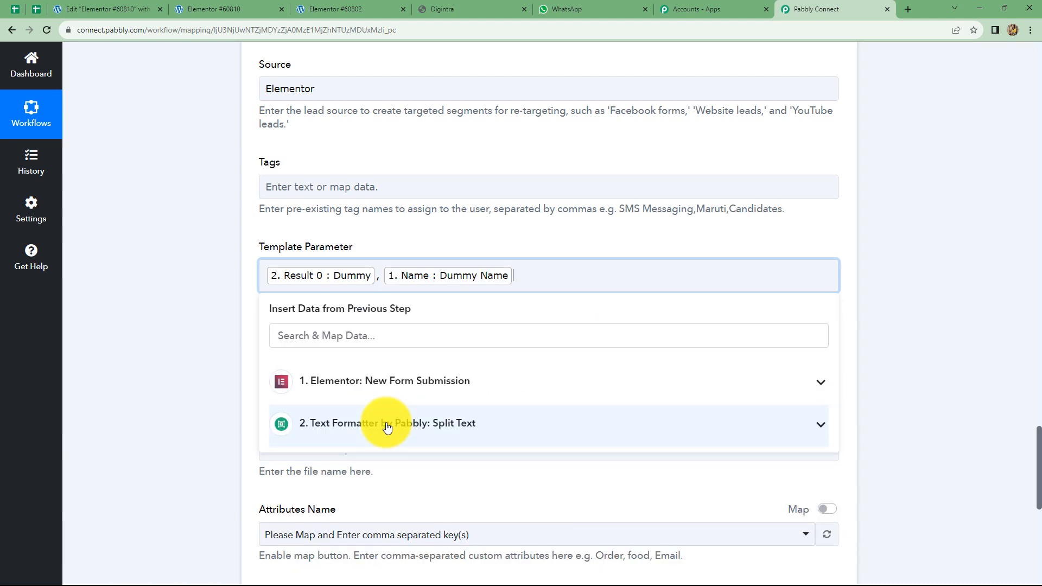
left_click(404, 382)
scroll(417, 470, "down", 3)
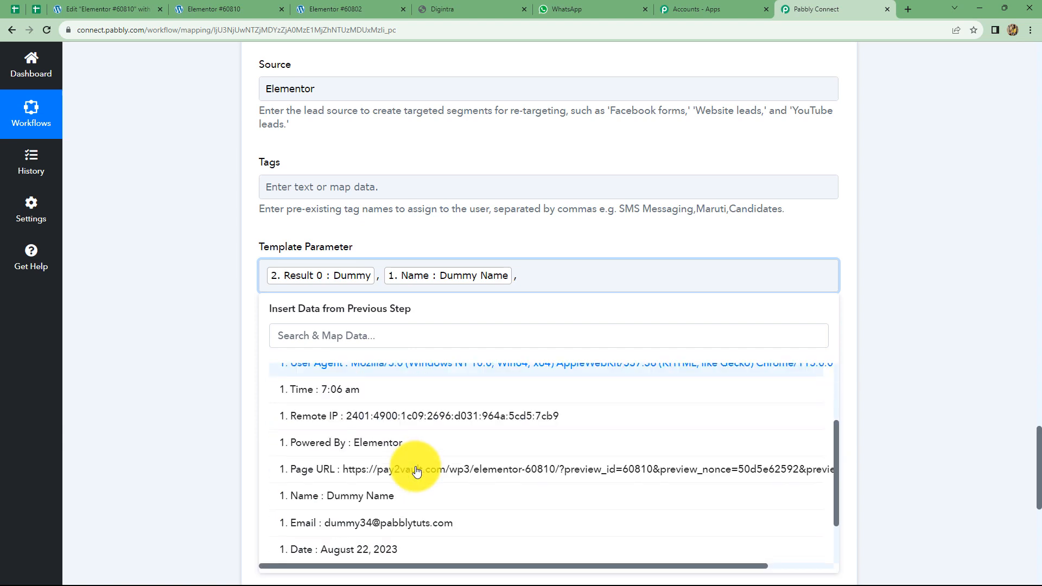
left_click(422, 457)
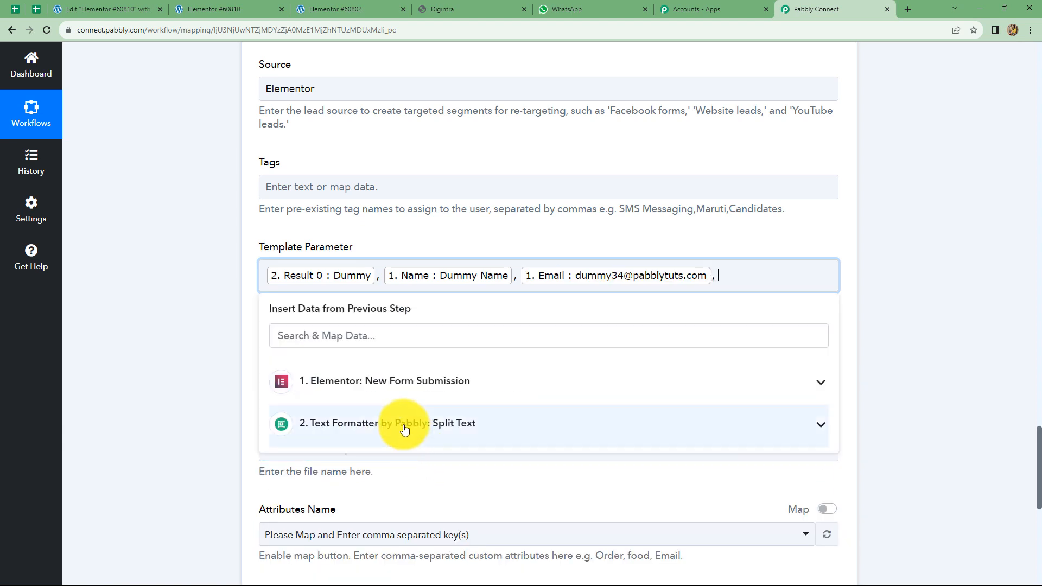
left_click(395, 380)
scroll(408, 489, "down", 1)
scroll(409, 490, "down", 3)
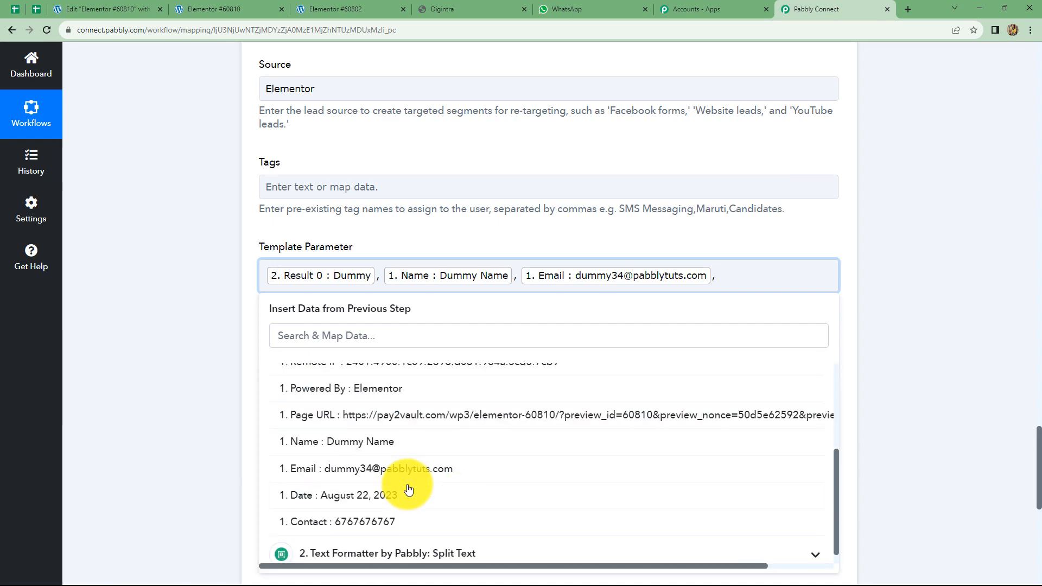
left_click(402, 454)
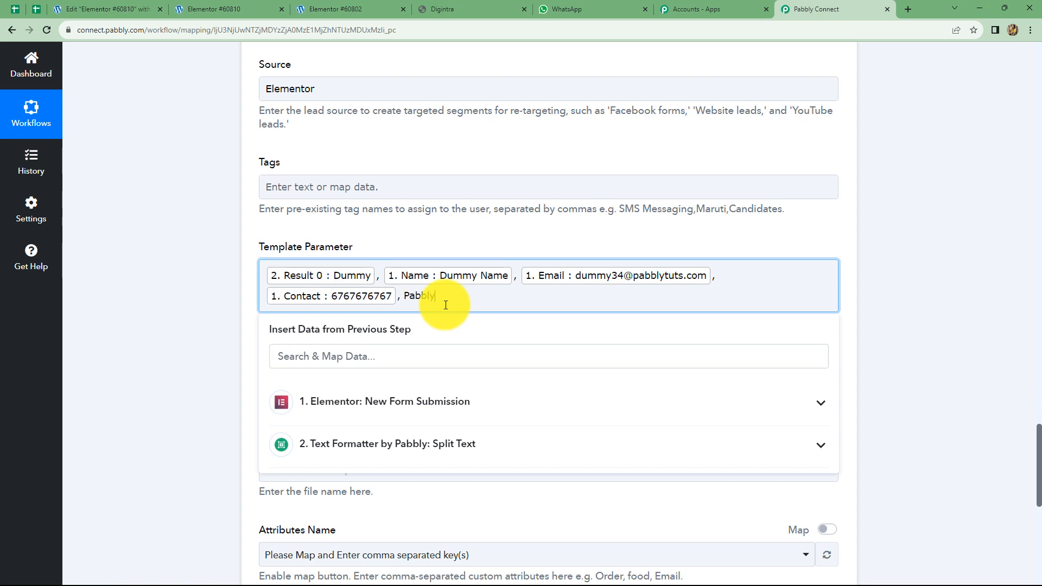
Close the data picker and select the still-empty Campaign Name field
left_click(966, 337)
scroll(700, 302, "down", 3)
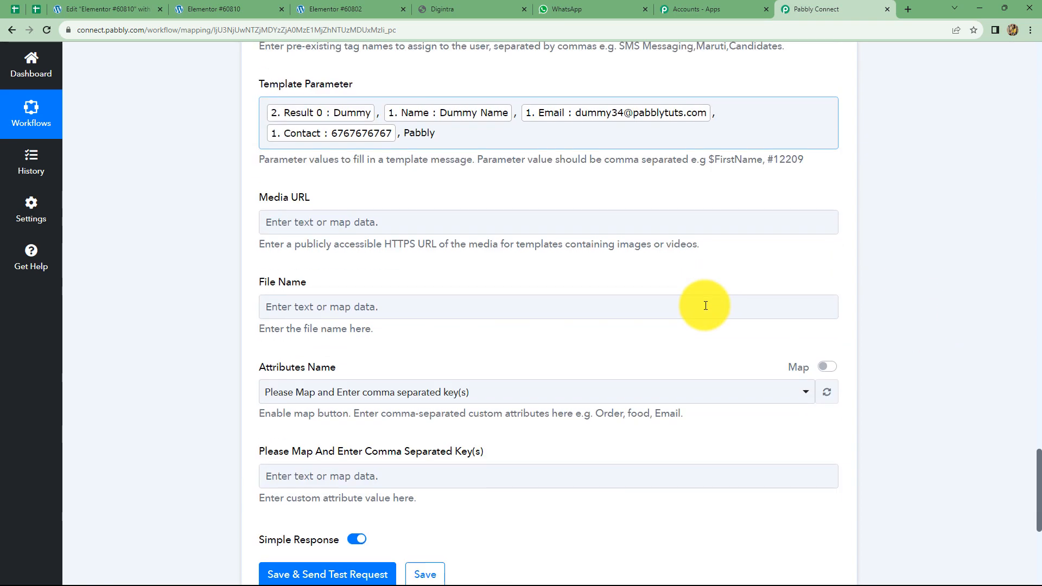
scroll(426, 300, "down", 2)
scroll(426, 300, "up", 5)
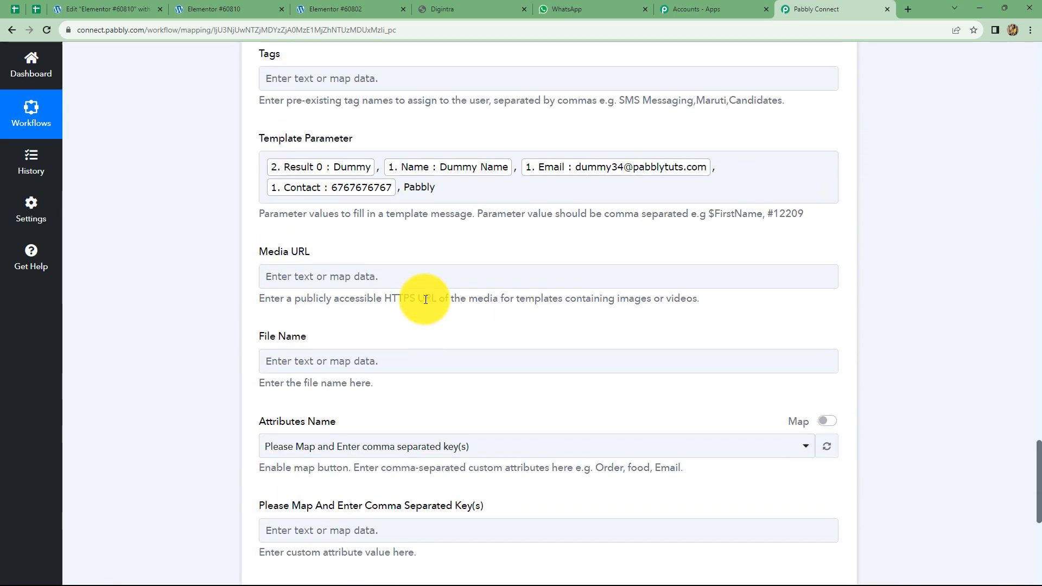
scroll(425, 300, "up", 7)
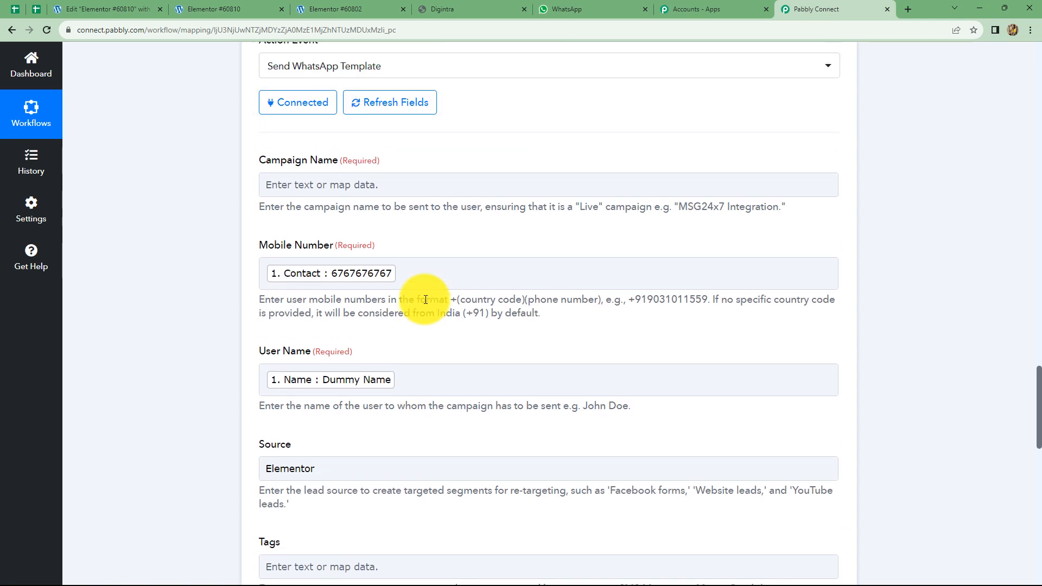
left_click(292, 180)
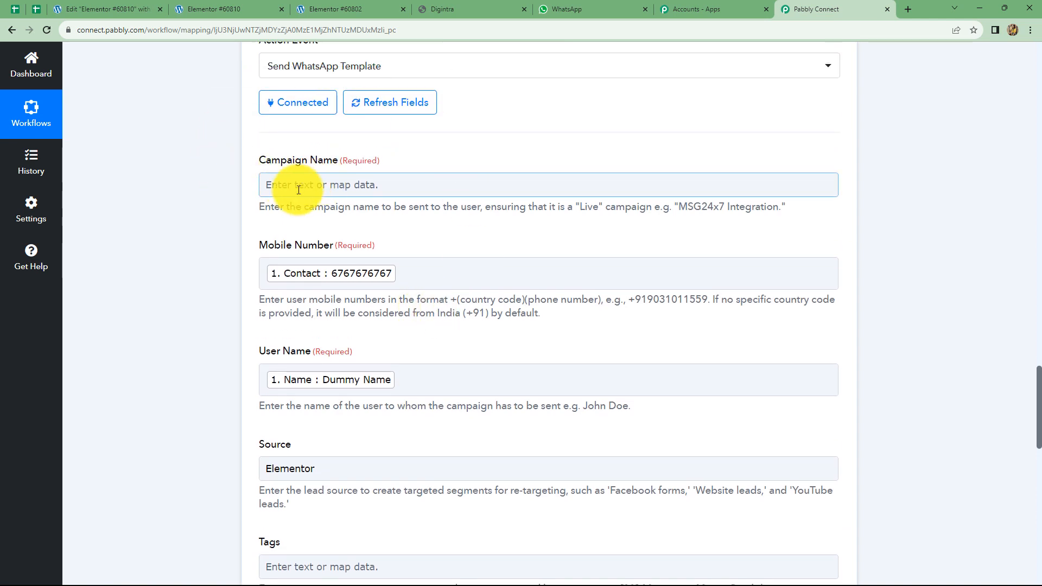
scroll(379, 218, "up", 3)
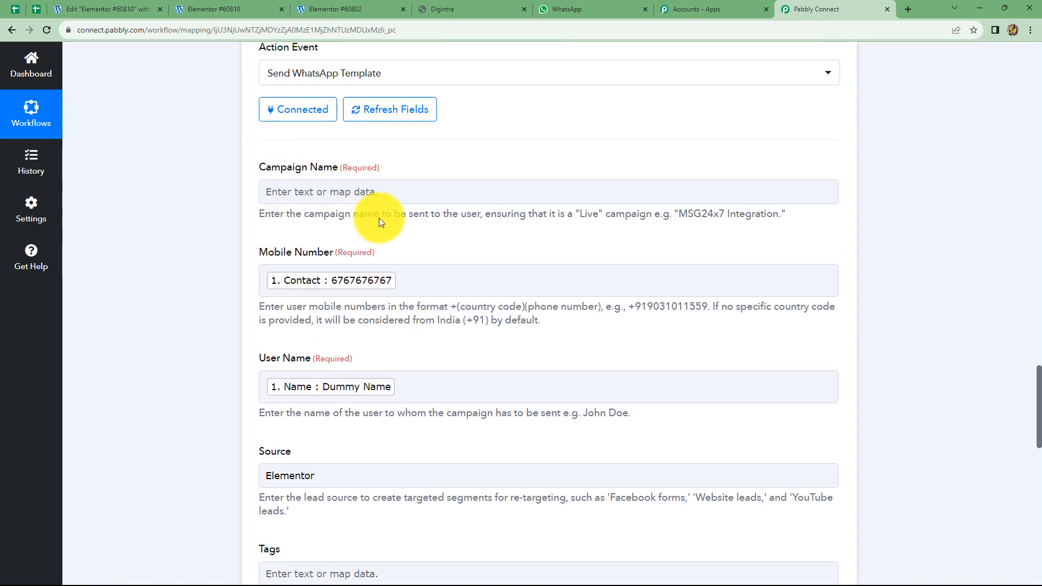
In Digintra, launch a new campaign of type API Campaign
left_click(473, 8)
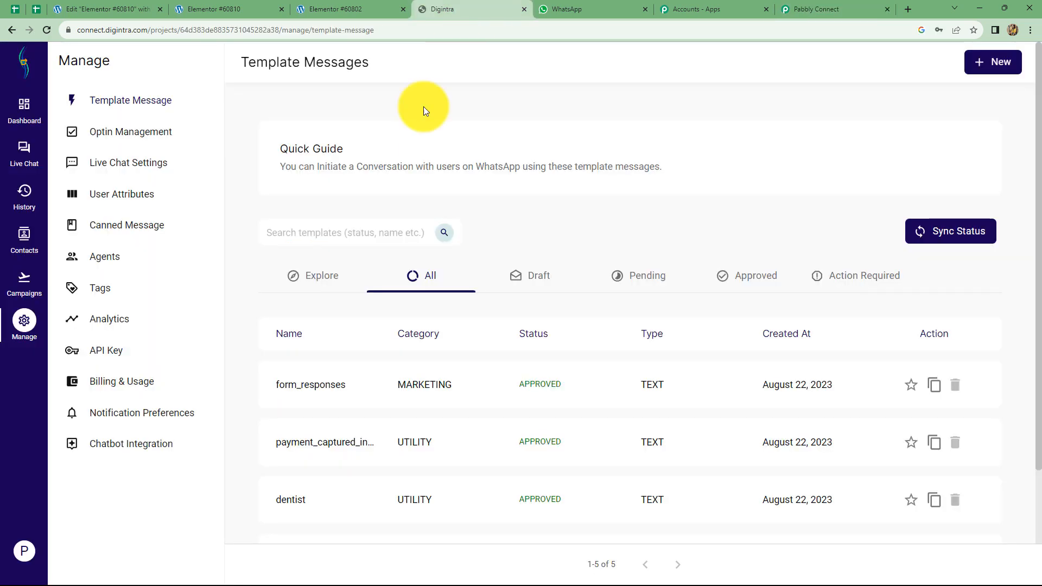
left_click(19, 289)
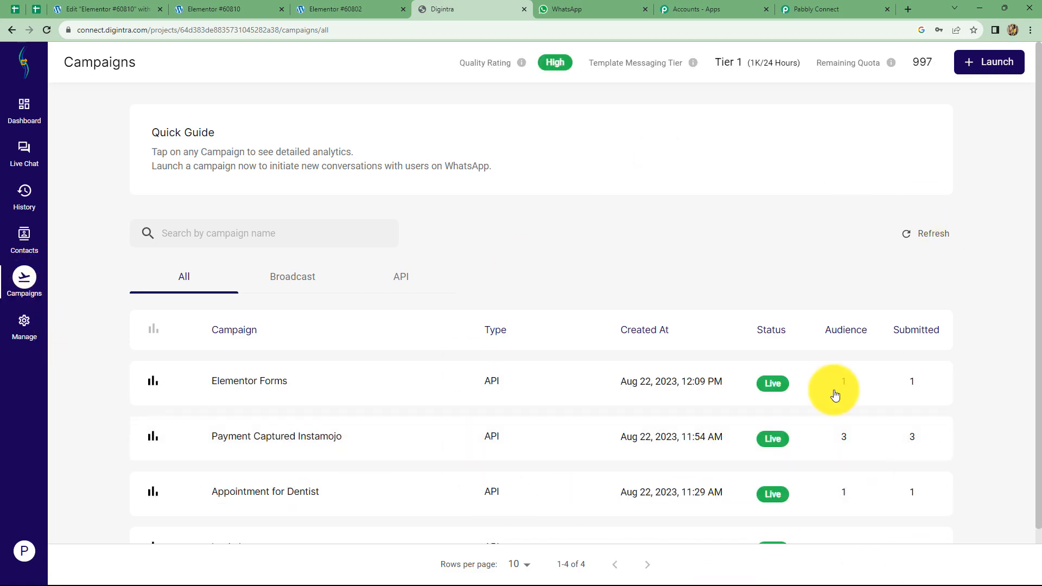
left_click(983, 67)
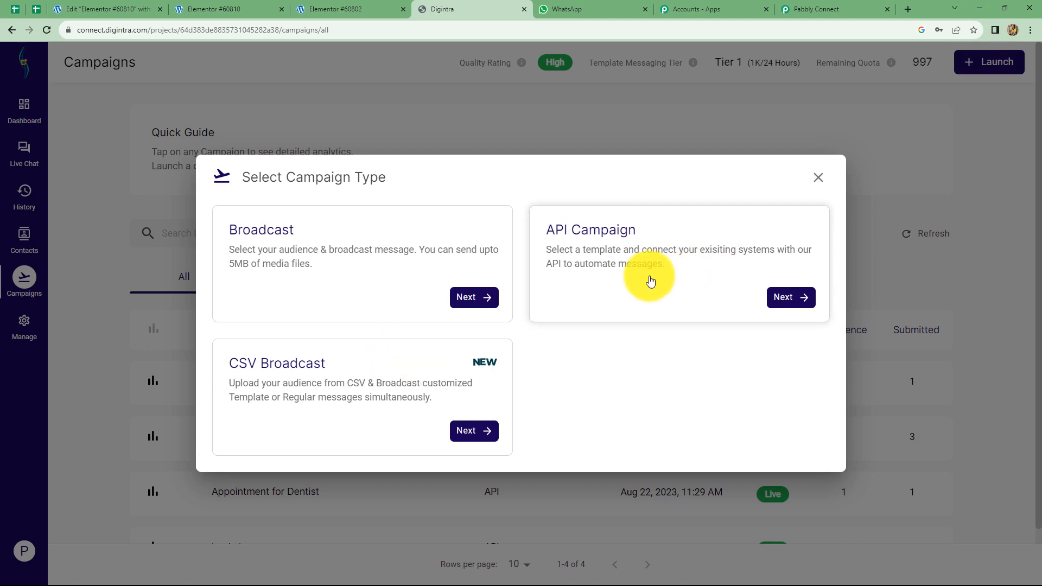
left_click(696, 283)
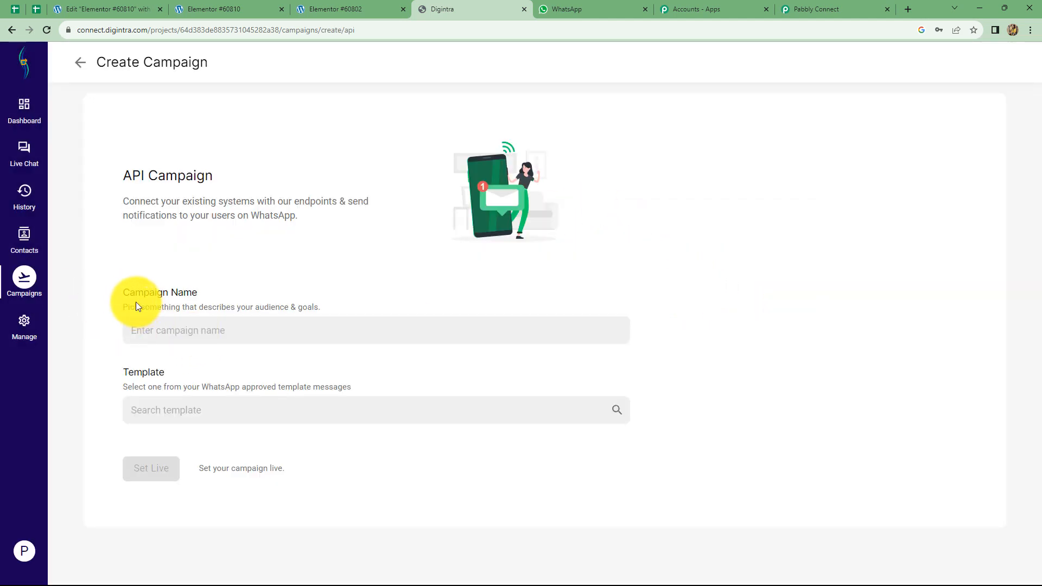
Name the campaign 'Form Submission', use the form_responses template and set it live
left_click(181, 331)
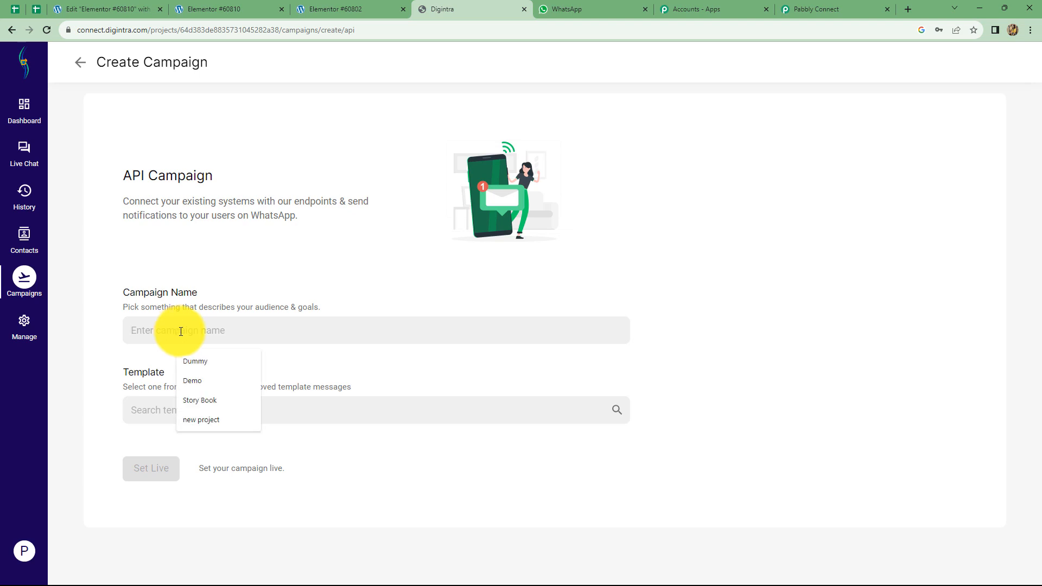
type("Form Submission")
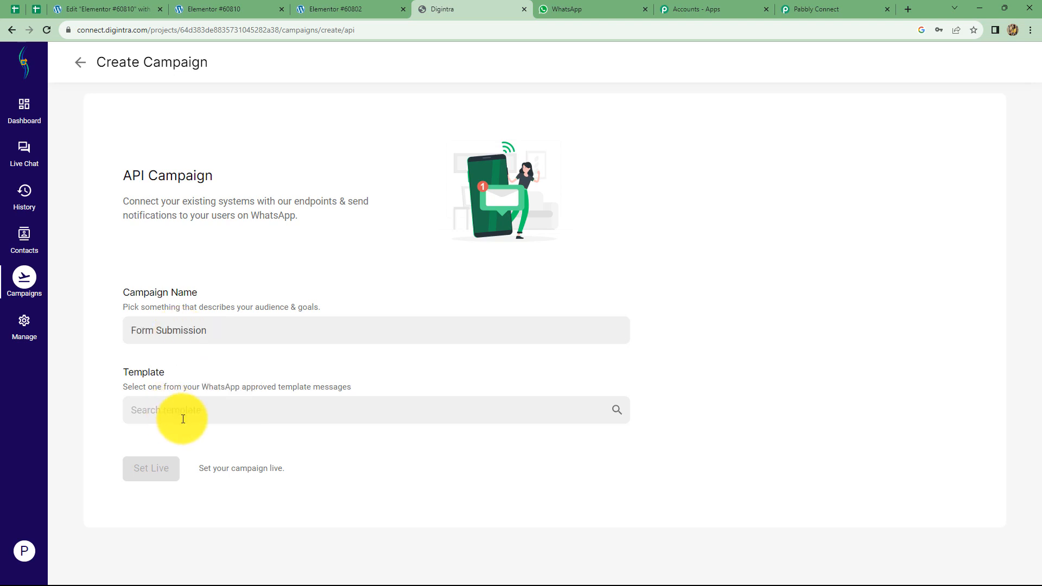
left_click(190, 414)
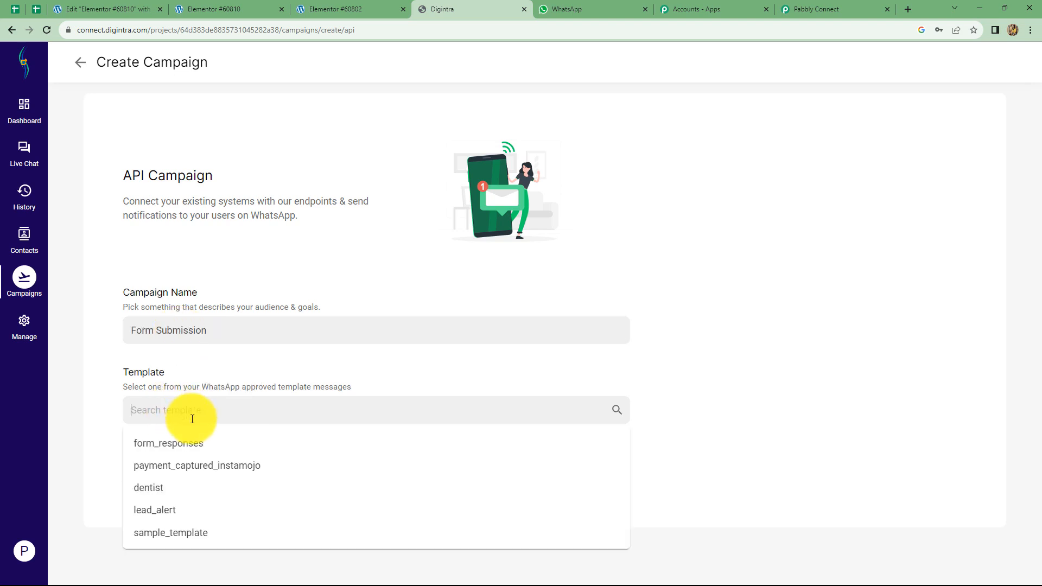
left_click(165, 444)
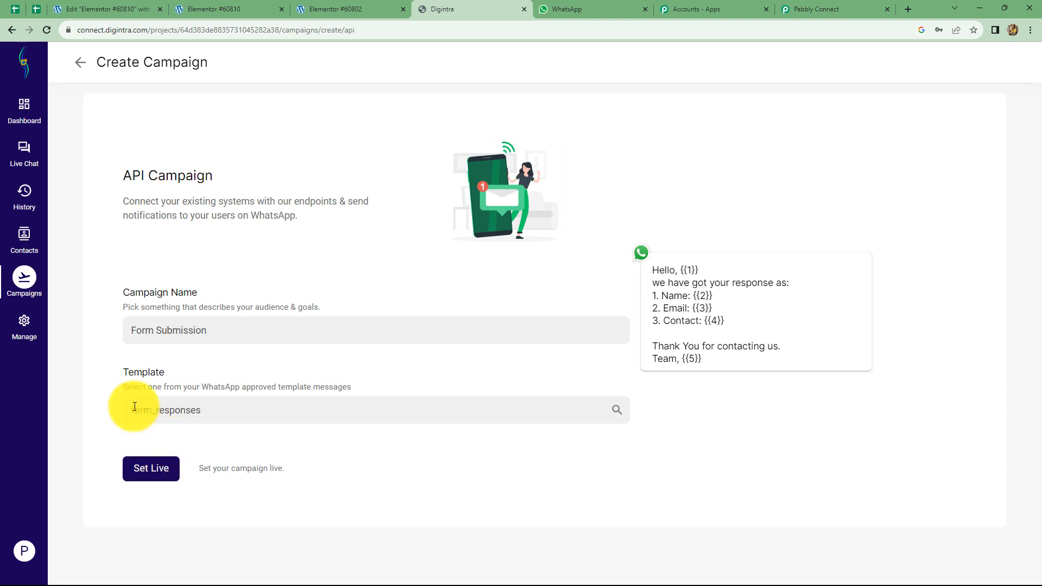
left_click(157, 469)
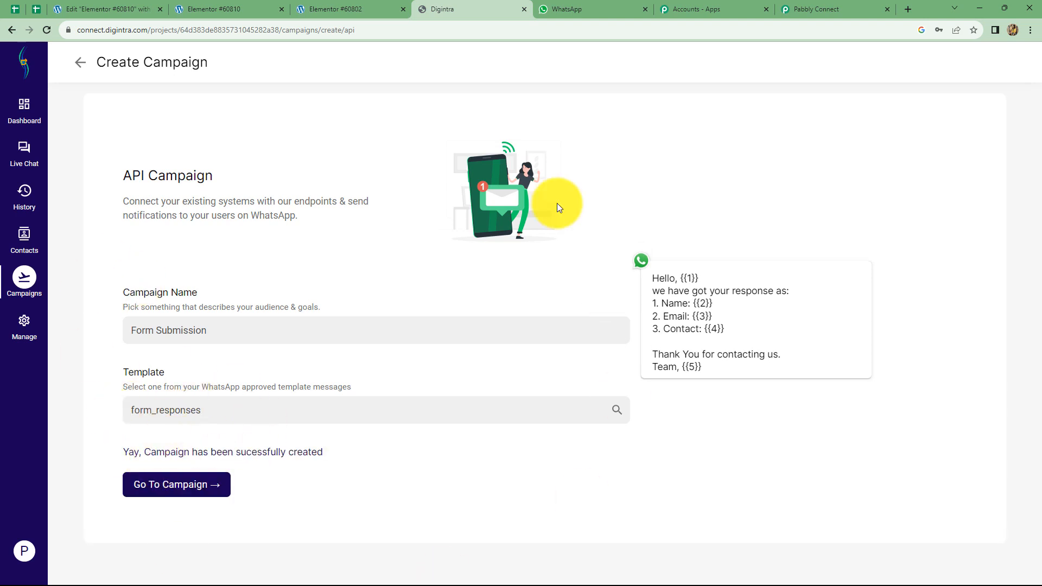
left_click(10, 33)
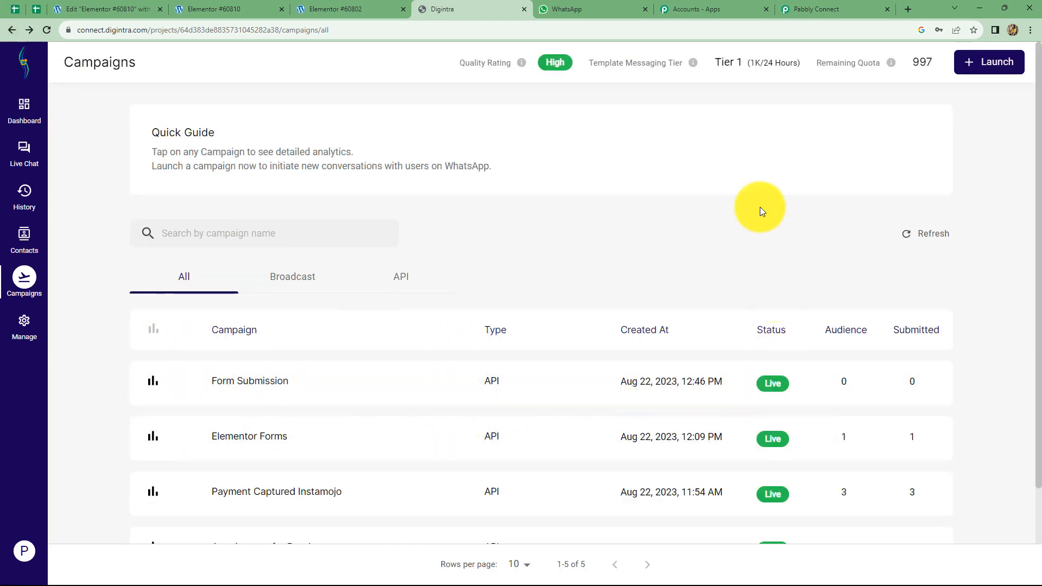
left_click(814, 8)
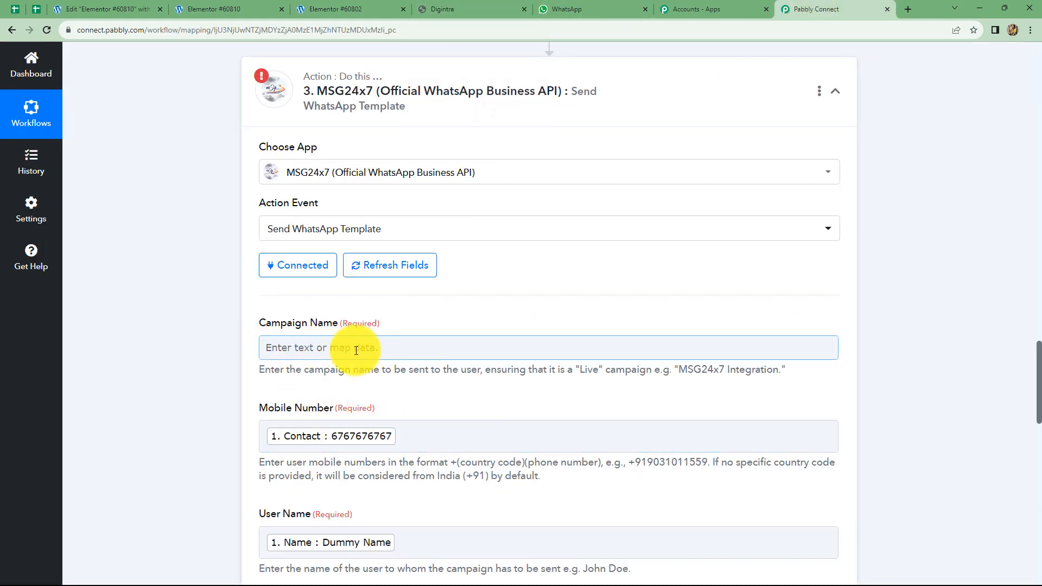
Copy 'Form Submission' from Digintra into the MSG24x7 step's Campaign Name field
left_click(441, 9)
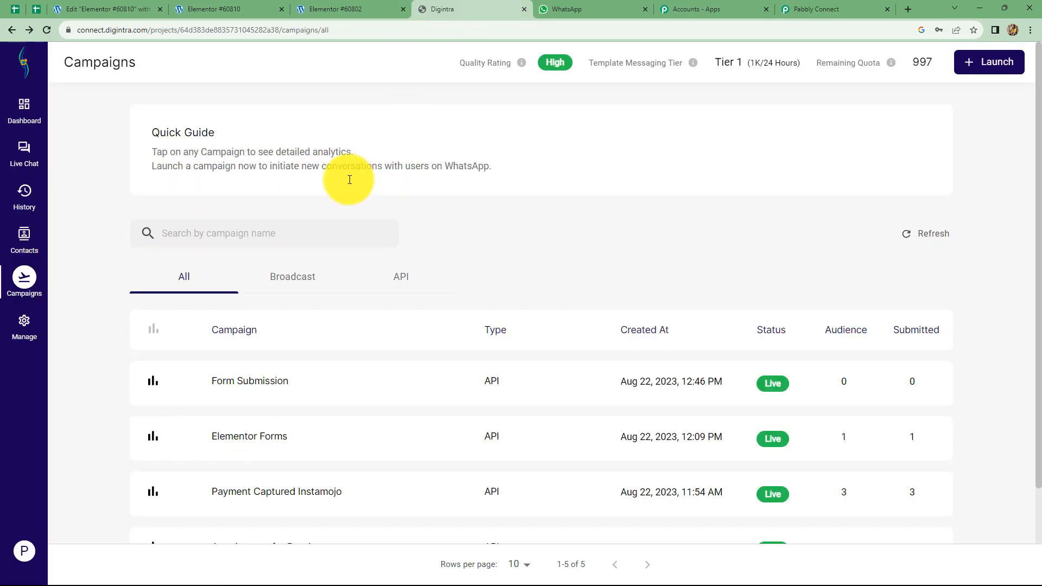
left_click(227, 389)
left_click_drag(200, 58, 96, 64)
key("ctrl+c")
left_click(816, 9)
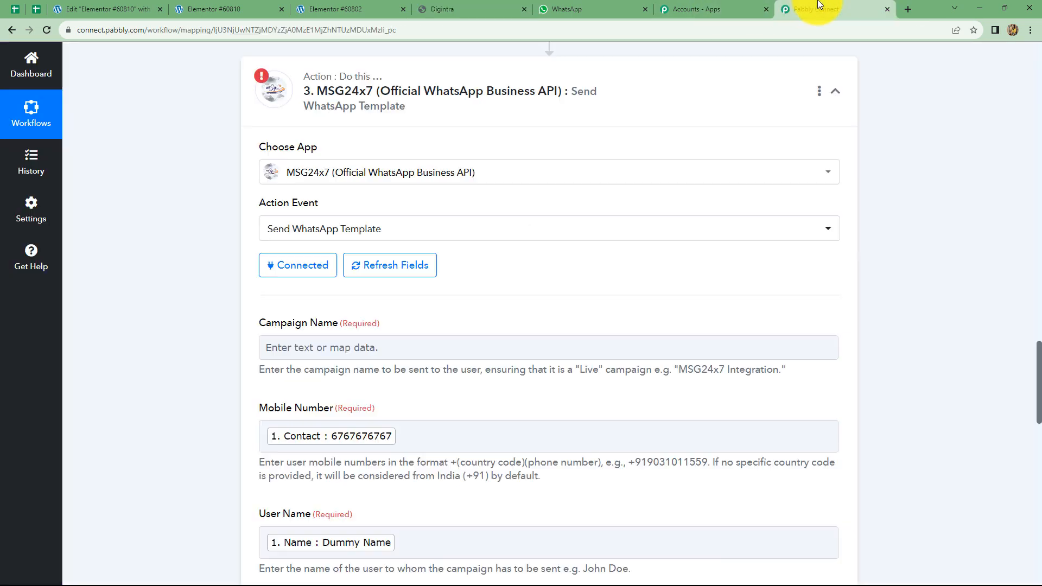
left_click(798, 345)
key("ctrl+v")
Close the data picker and delete the mapped contact from Mobile Number
scroll(927, 343, "down", 15)
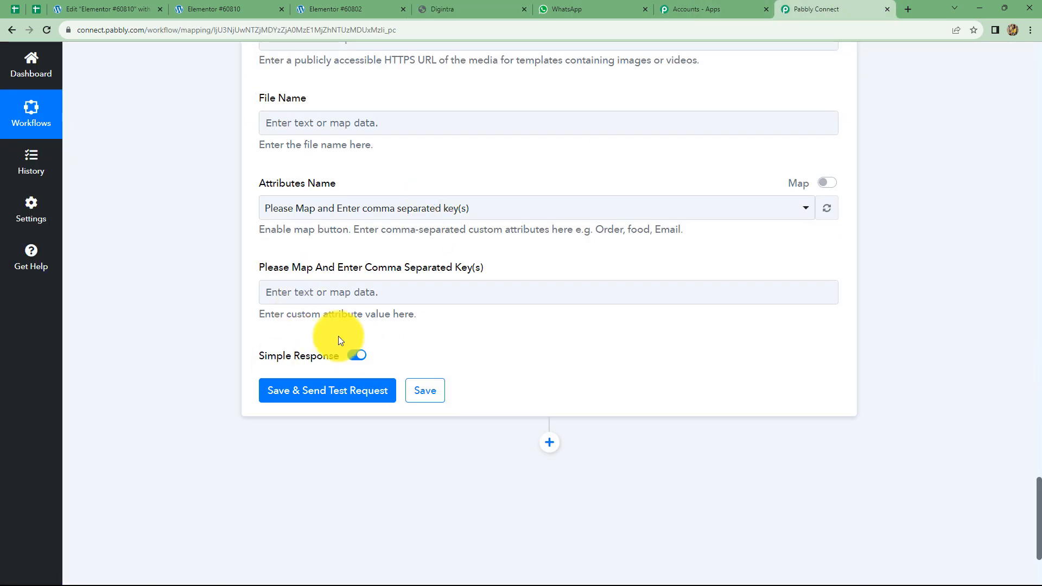
scroll(552, 366, "up", 5)
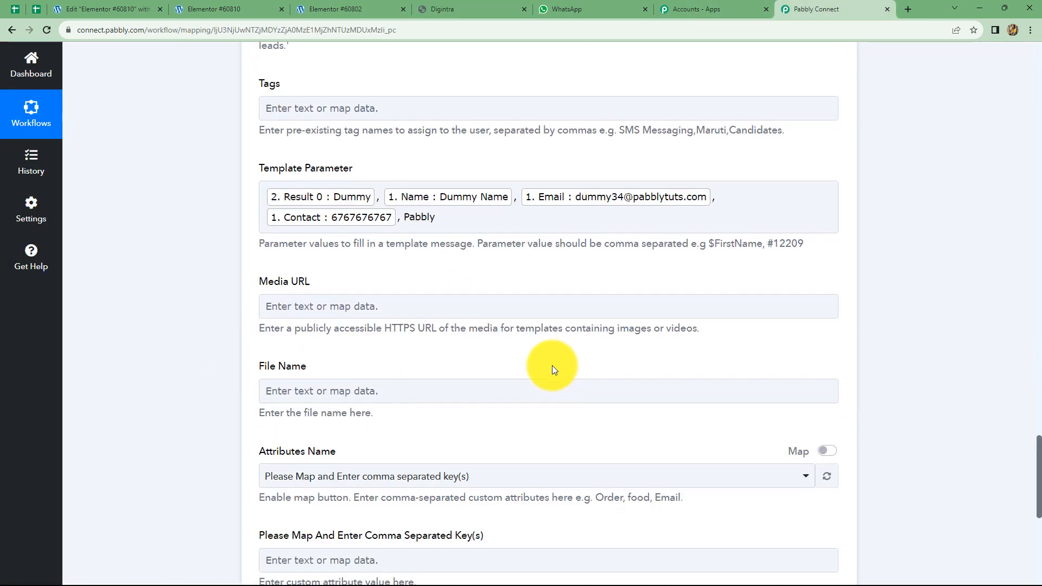
scroll(552, 366, "down", 3)
scroll(552, 366, "up", 1)
scroll(552, 366, "up", 10)
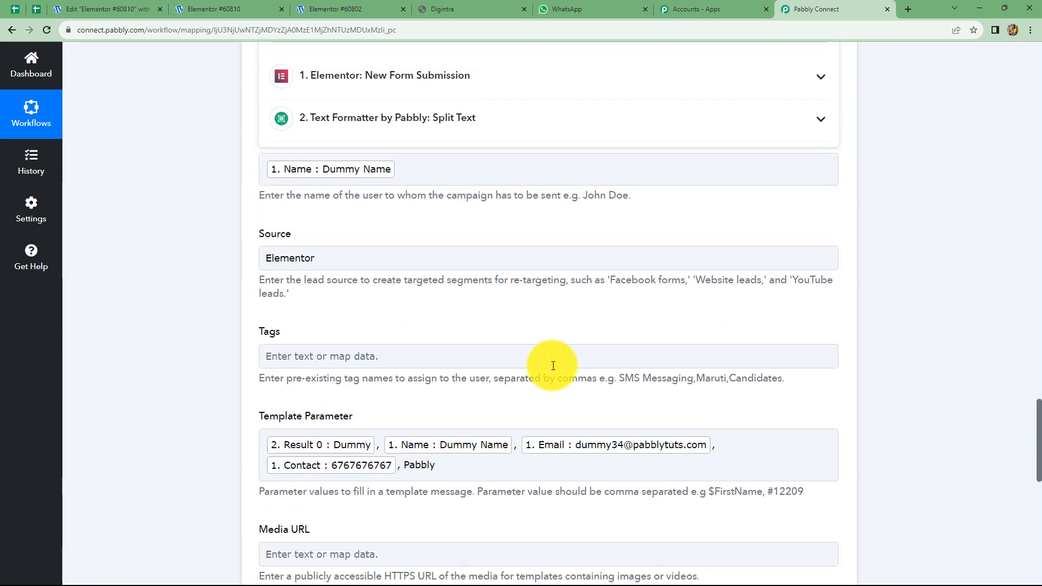
left_click(949, 301)
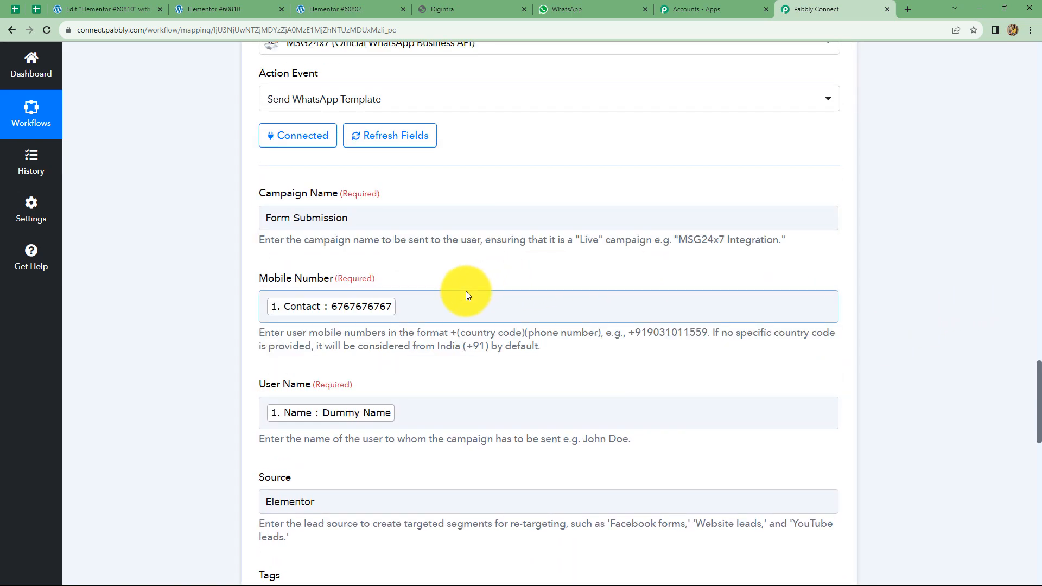
left_click(401, 307)
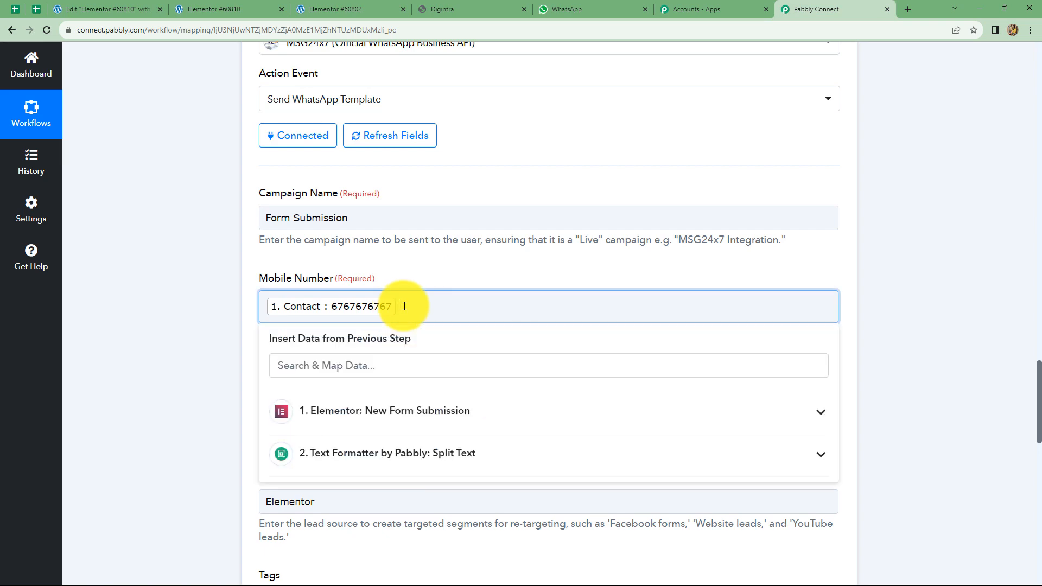
key("BackSpace")
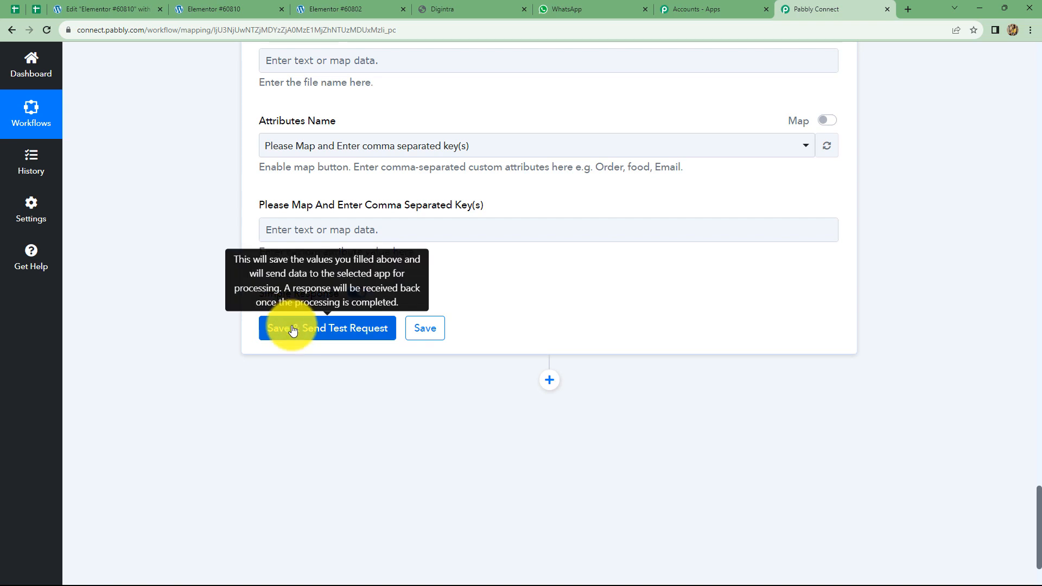
Send a test request for the template step and confirm the Dummy message reached WhatsApp Web
left_click(292, 328)
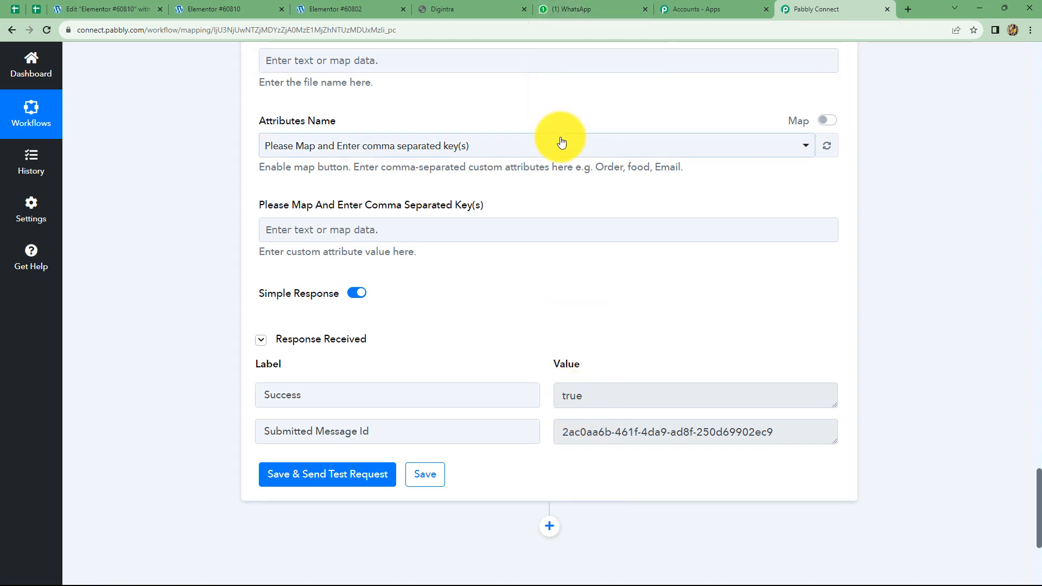
left_click(563, 10)
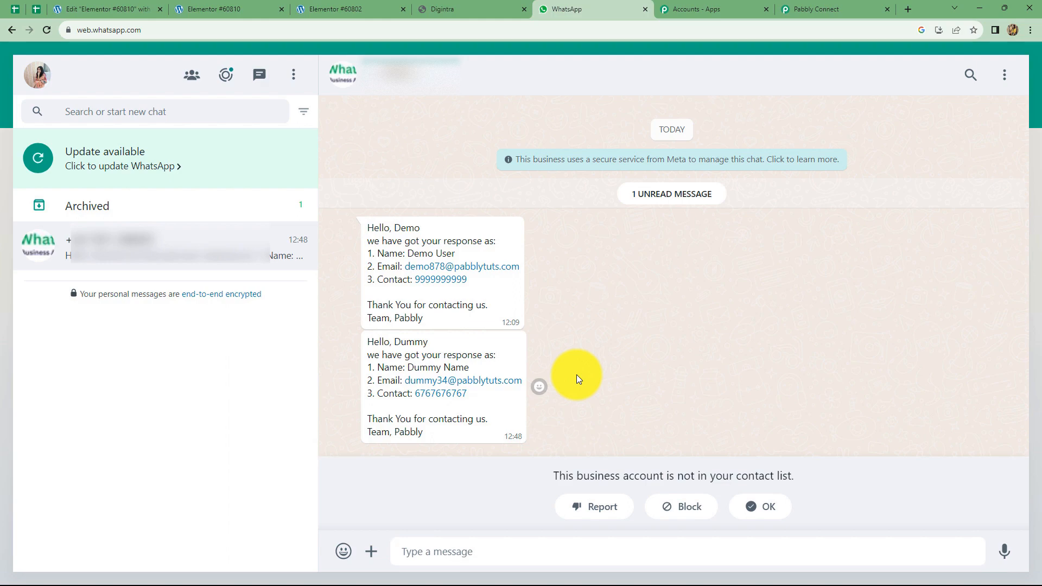
left_click(797, 6)
scroll(822, 274, "up", 10)
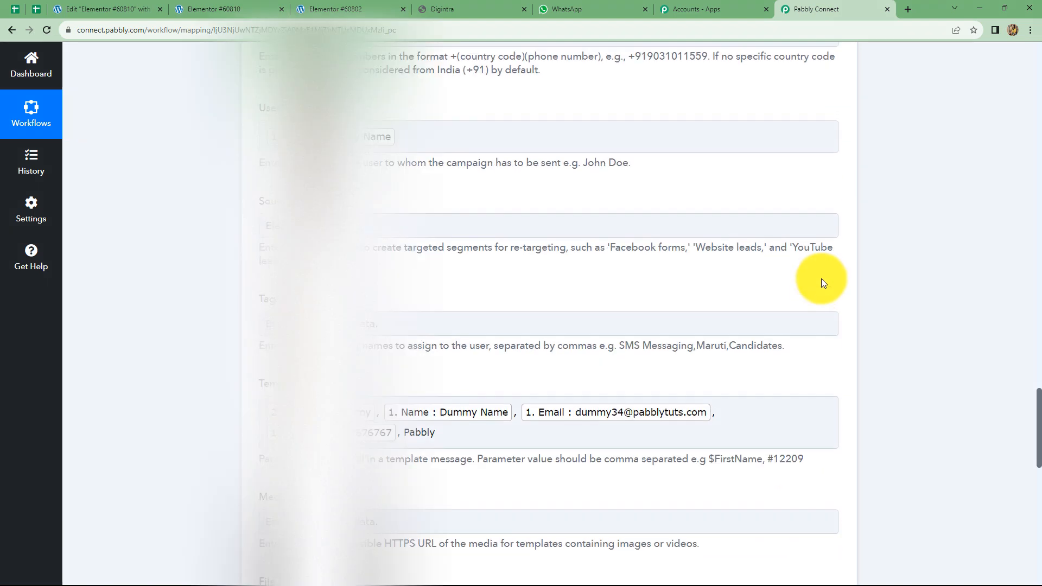
Scroll through the workflow to review the Elementor trigger, Split Text and MSG24x7 steps
scroll(822, 281, "up", 10)
scroll(822, 282, "up", 5)
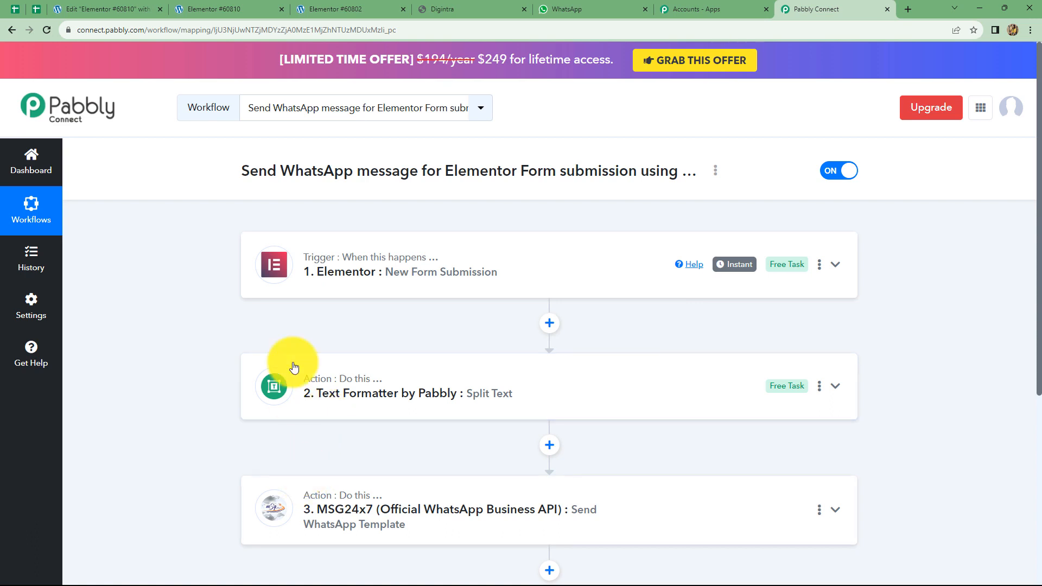
scroll(266, 304, "down", 1)
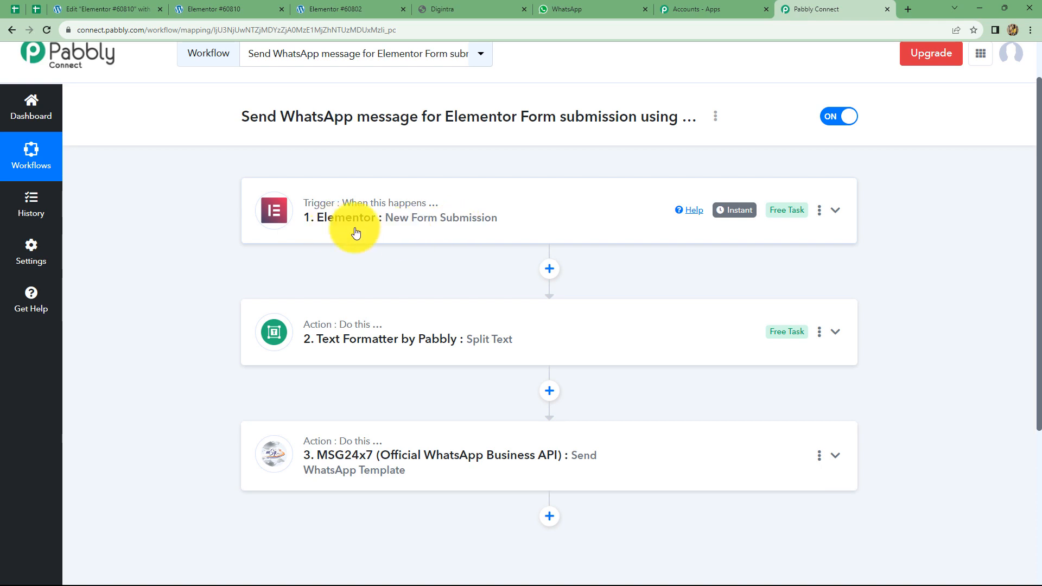
mouse_move(344, 442)
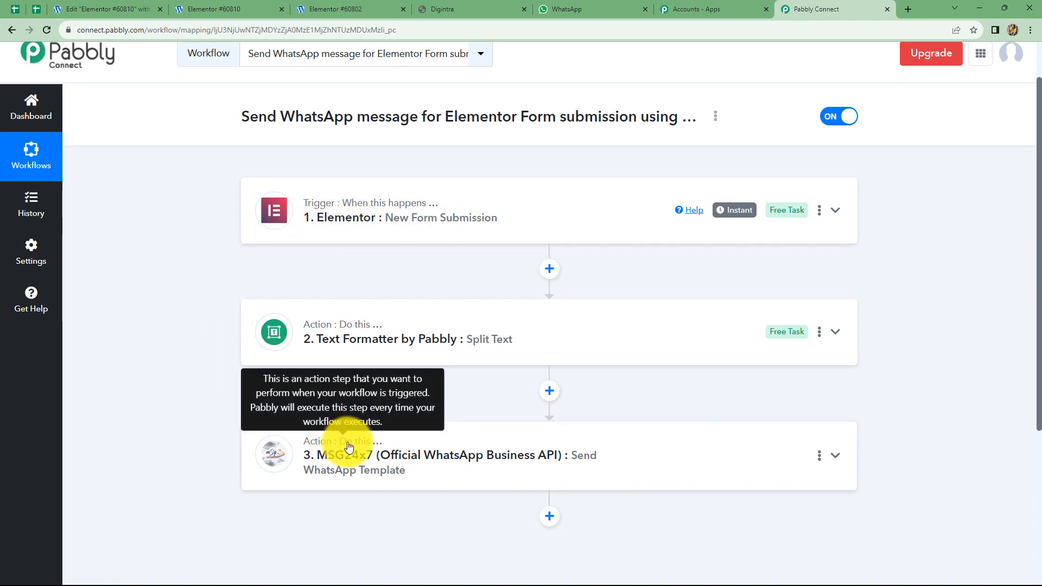